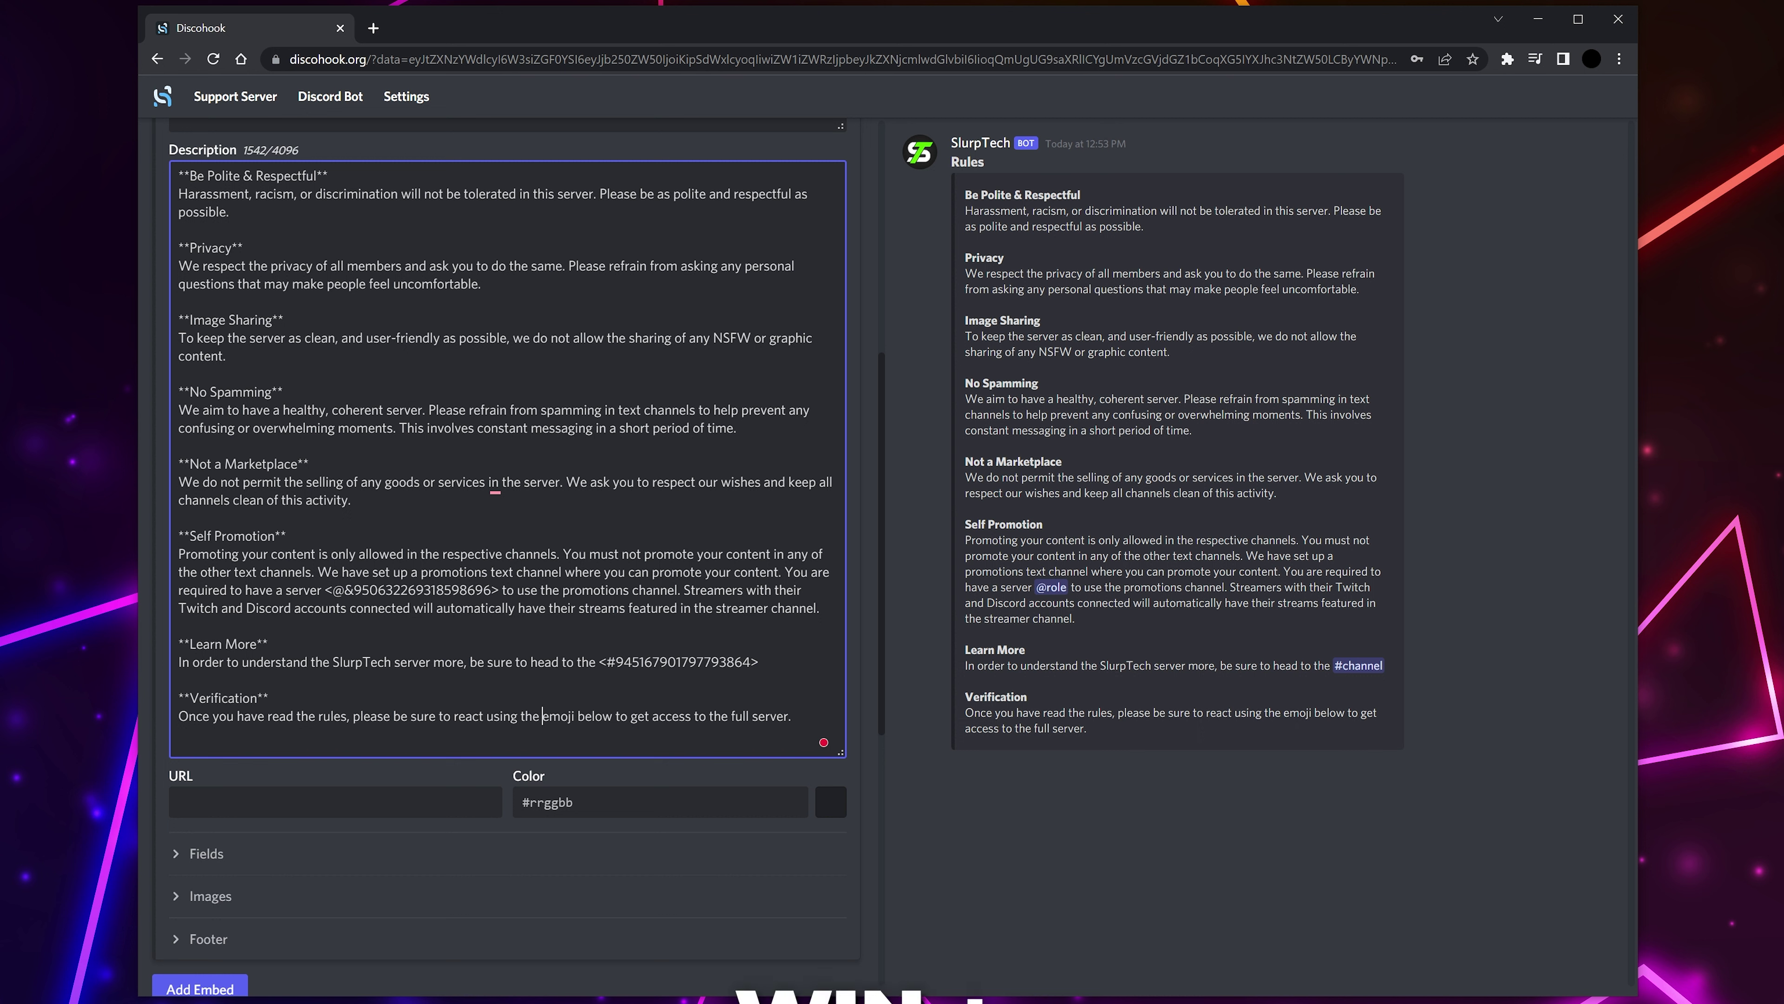
- Insert the lightning bolt (zap) emoji before the word "emoji" in the Verification text of the embed description
key("super+period")
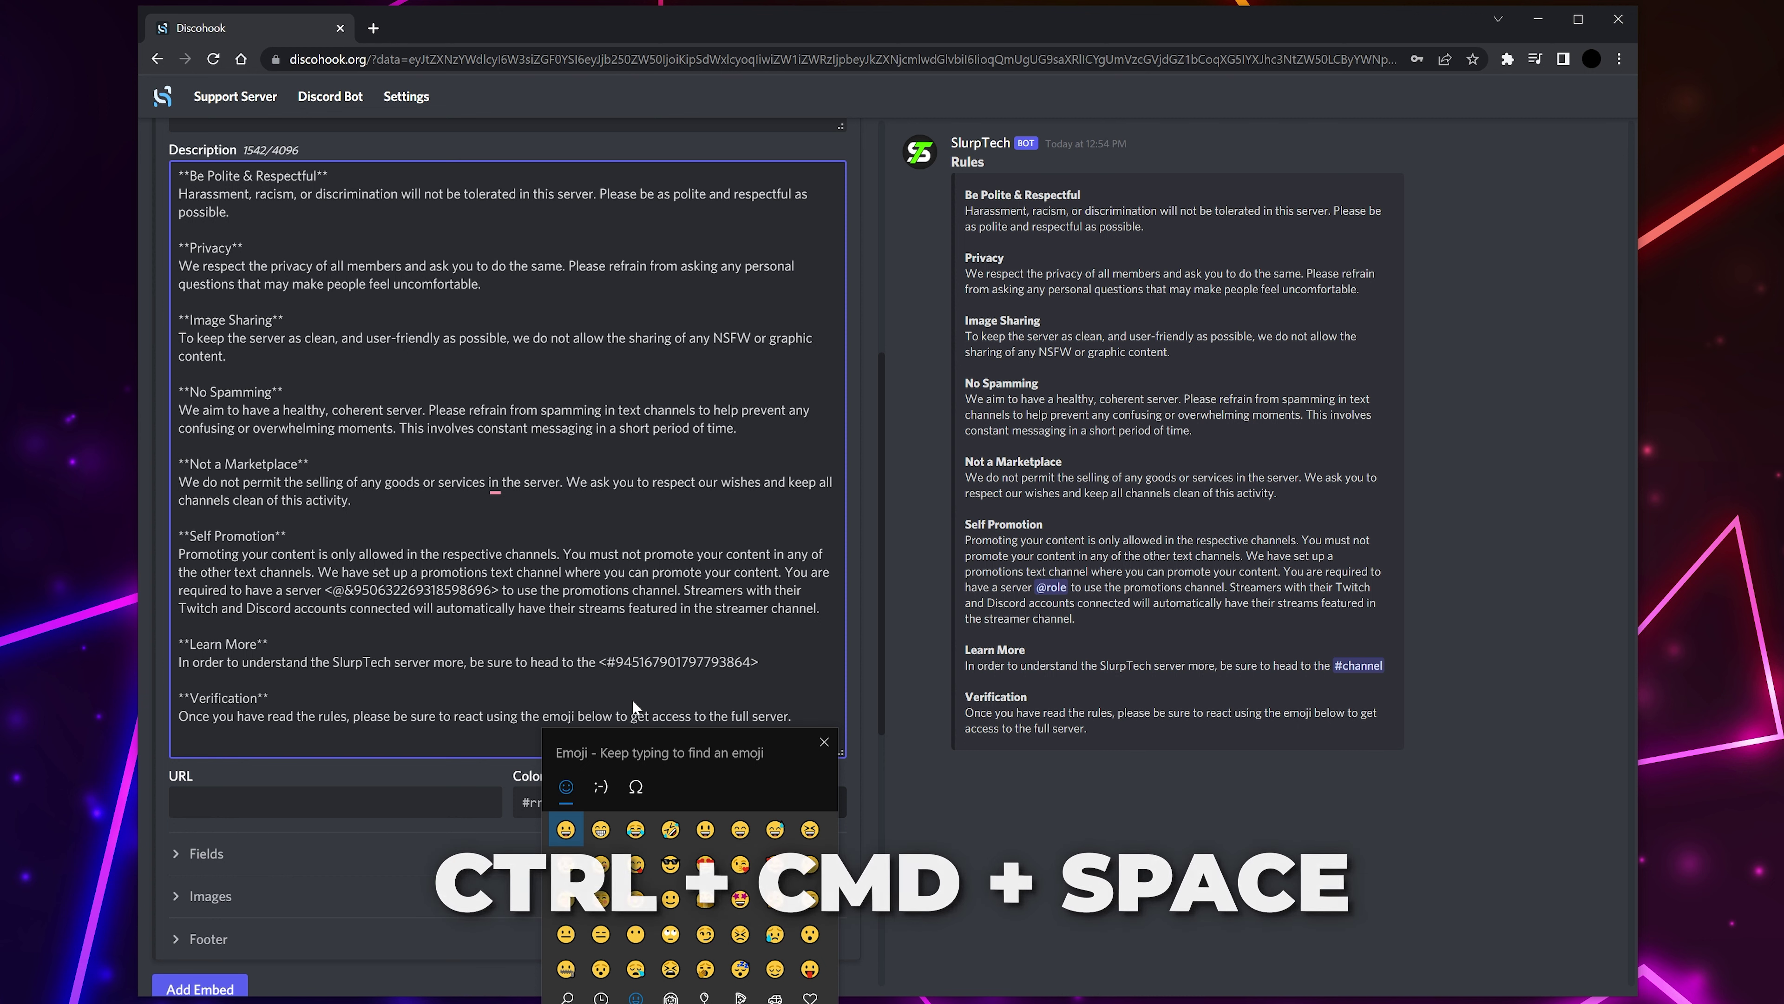
type("zap")
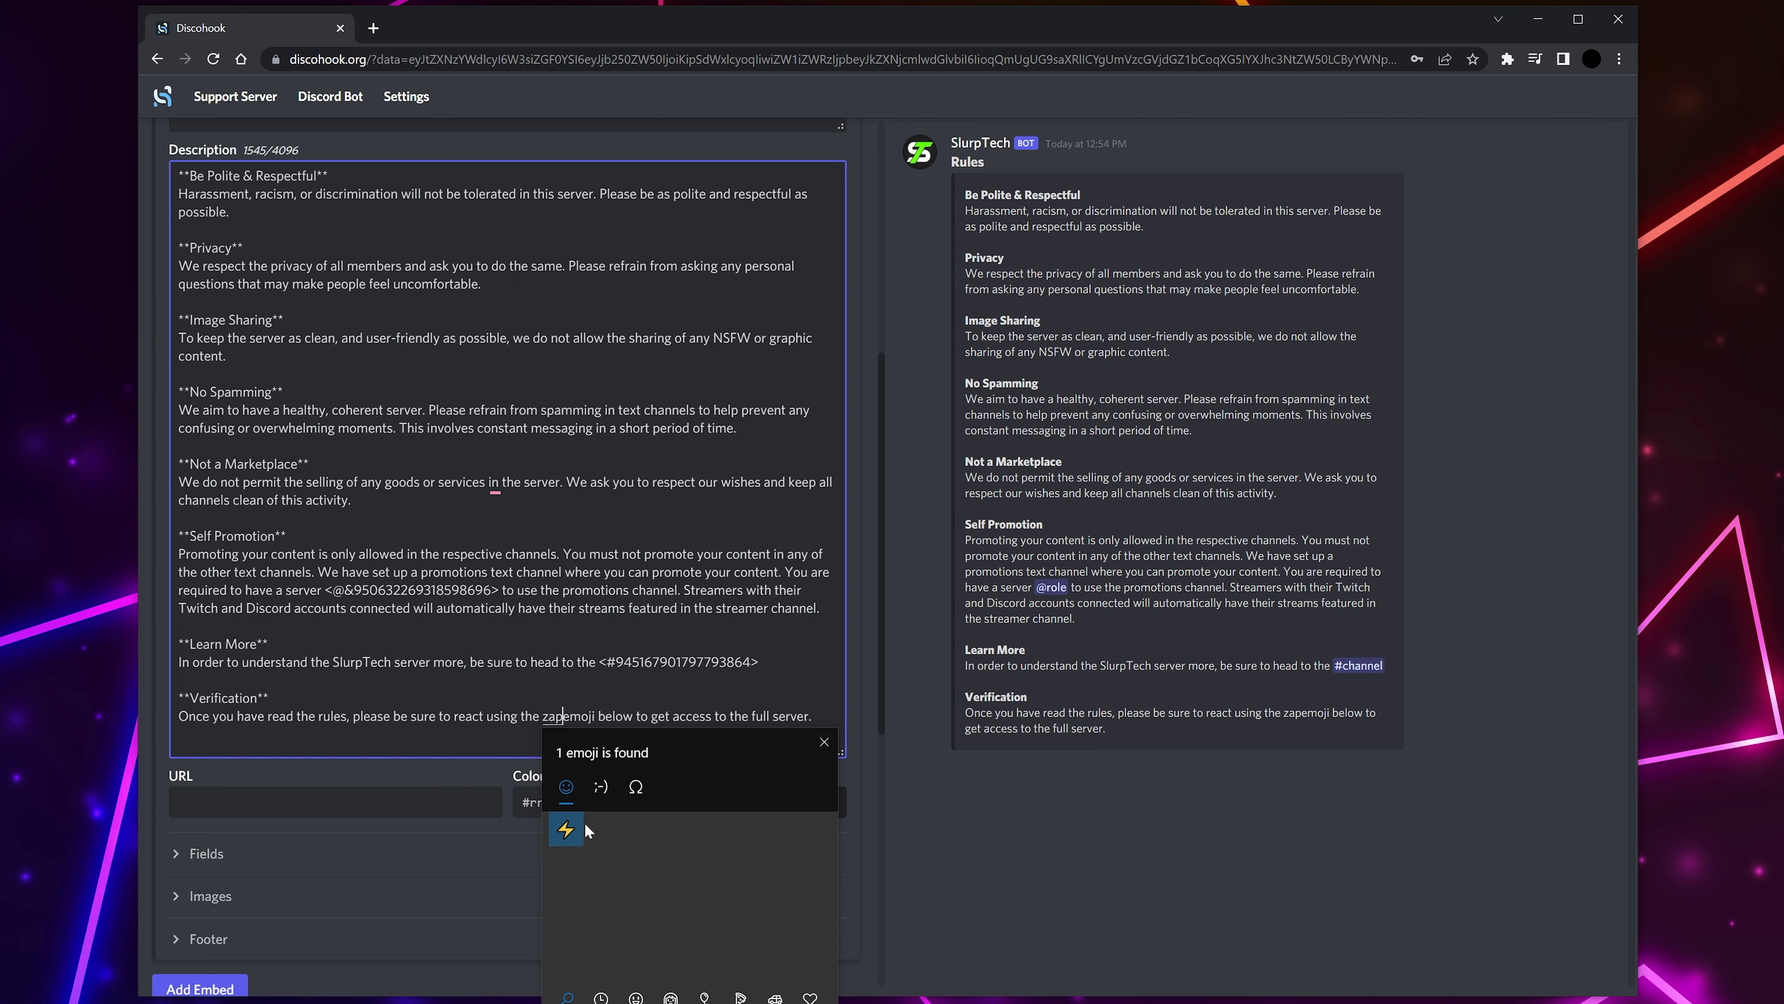
left_click(566, 830)
key("Escape")
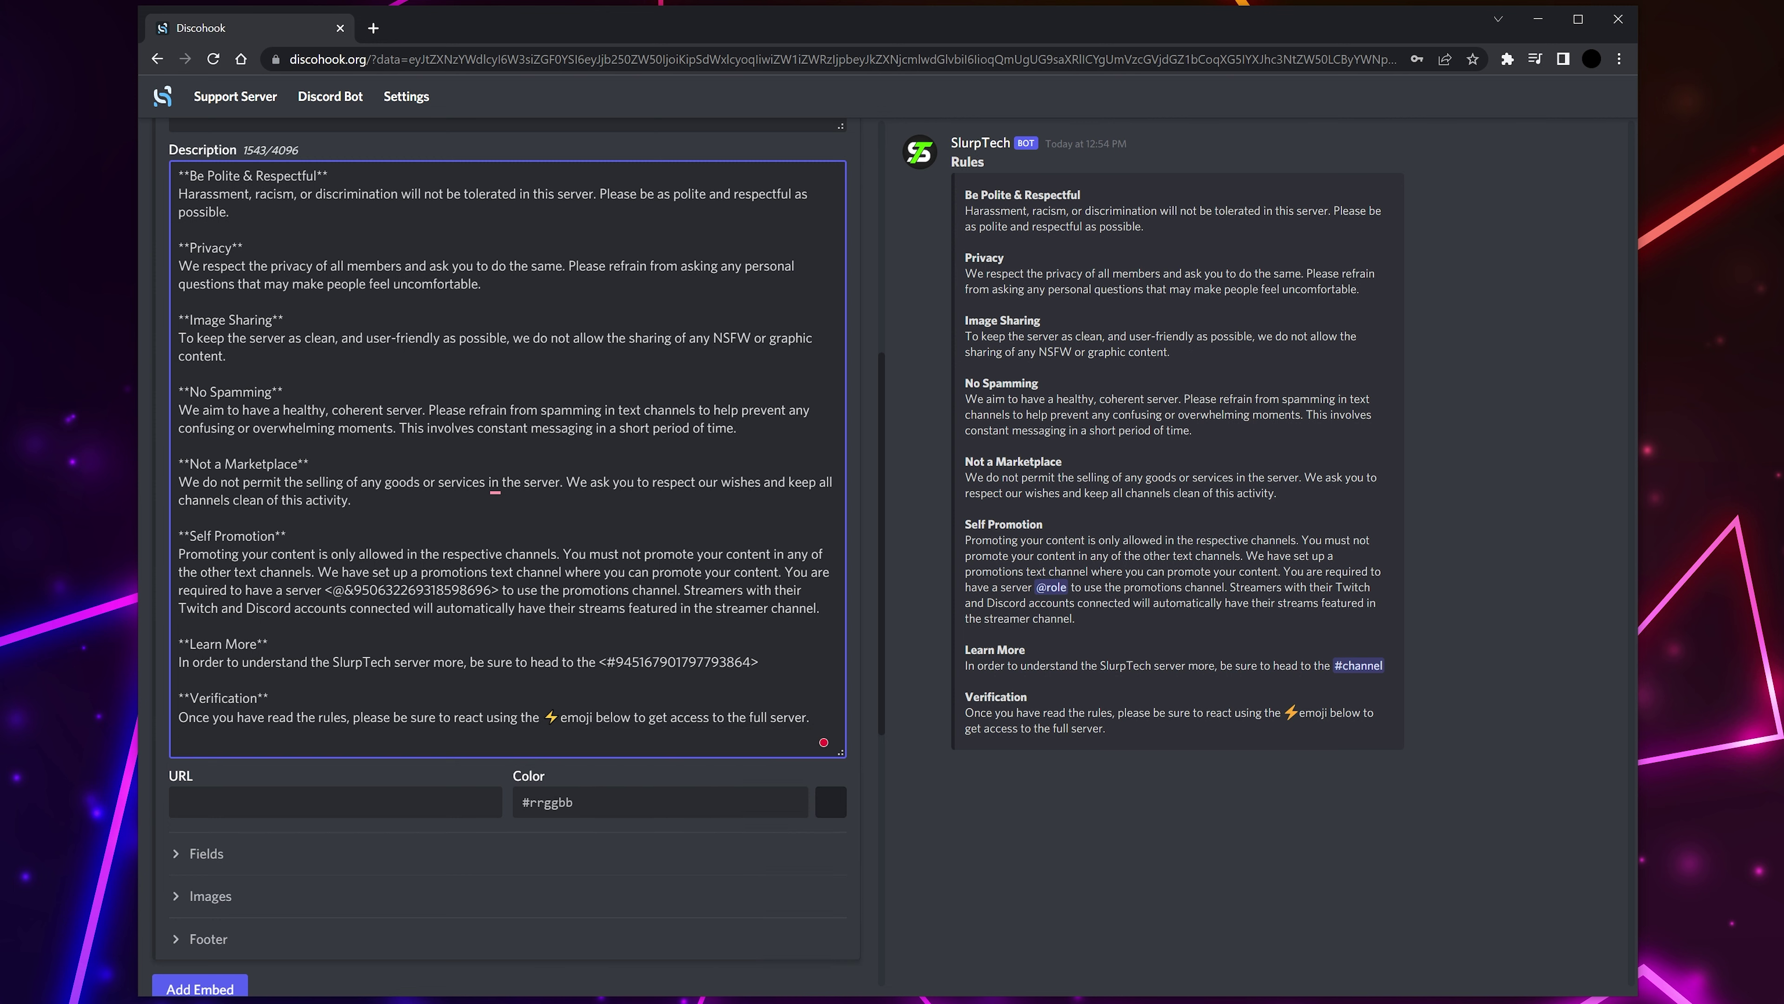
- Set the rules embed's color to #00ff00 and collapse the embed
left_click(618, 802)
left_click_drag(657, 847, 746, 888)
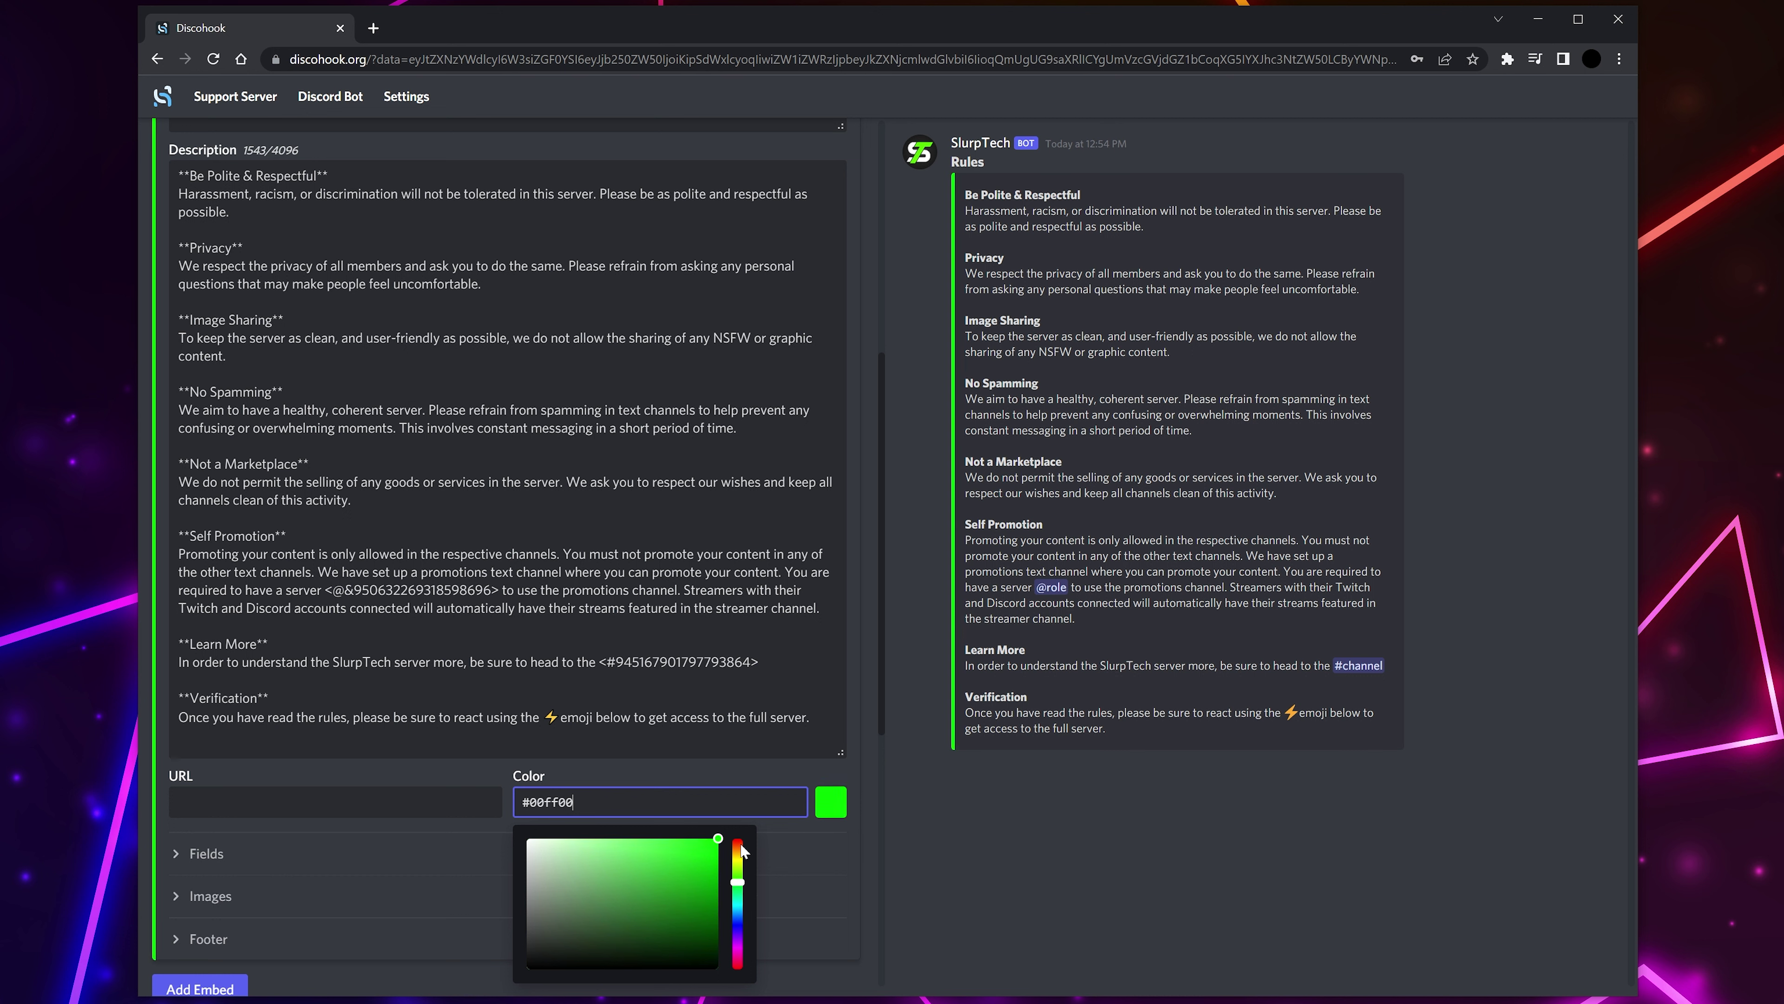
key("ctrl+a")
left_click(946, 844)
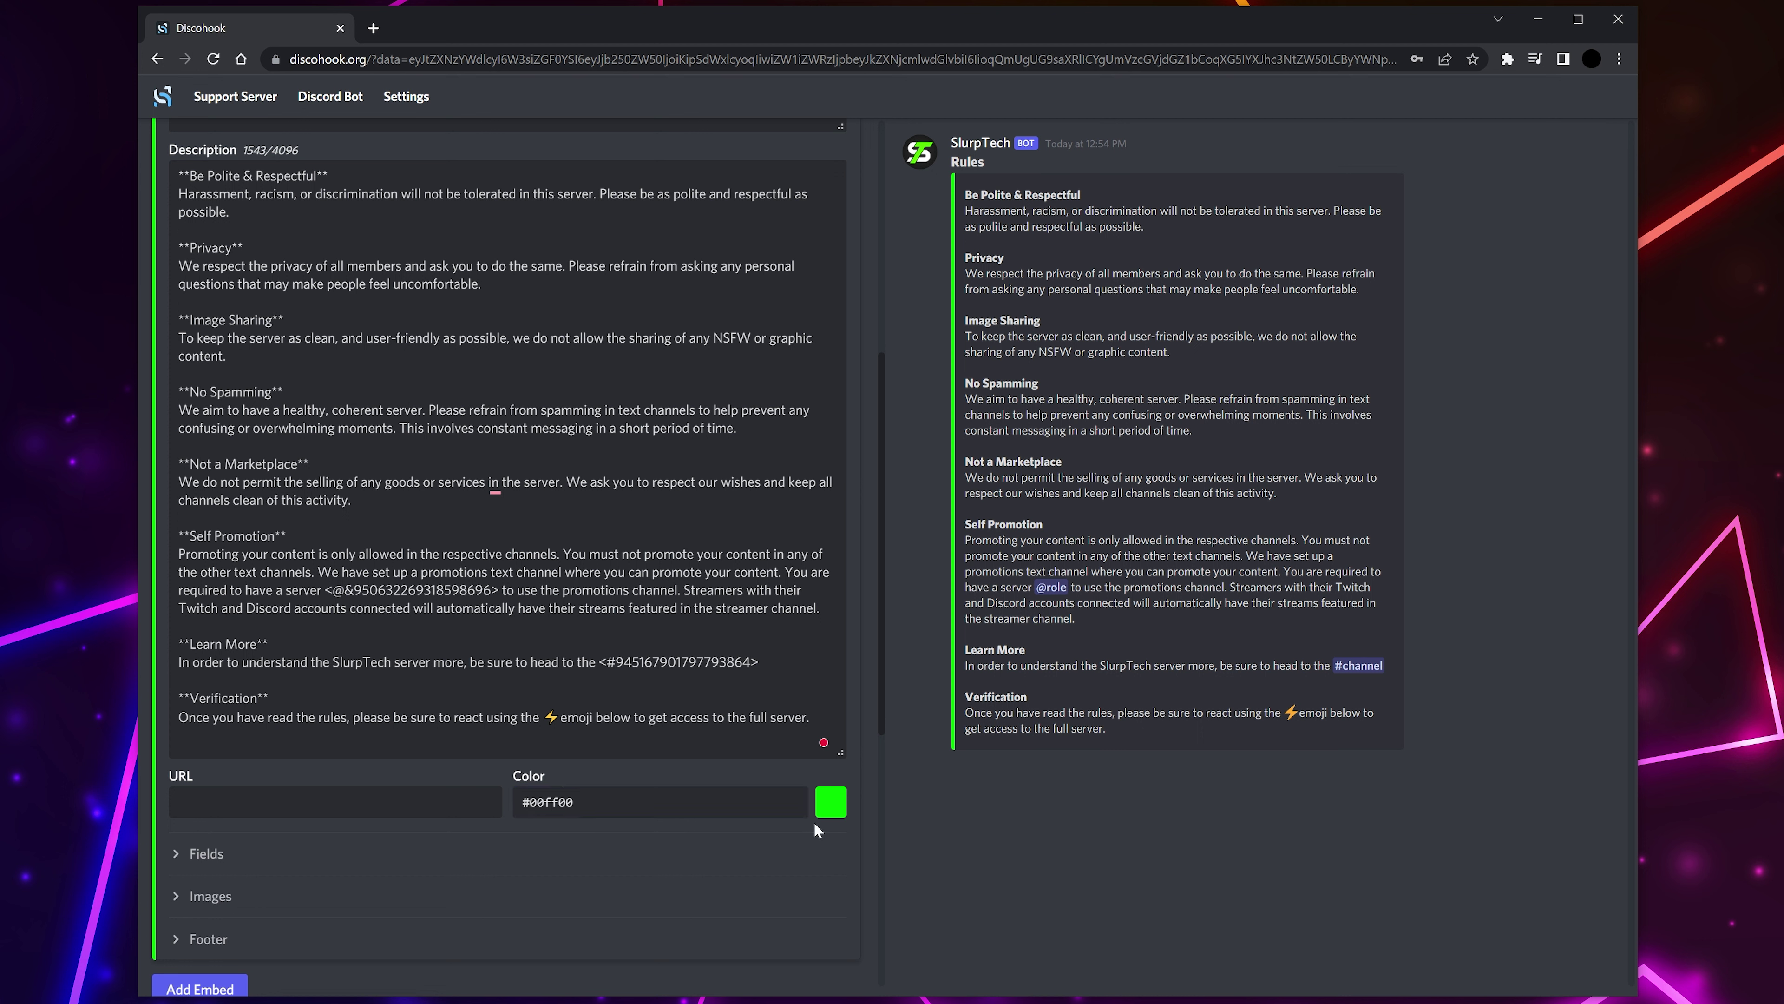
left_click_drag(575, 802, 521, 802)
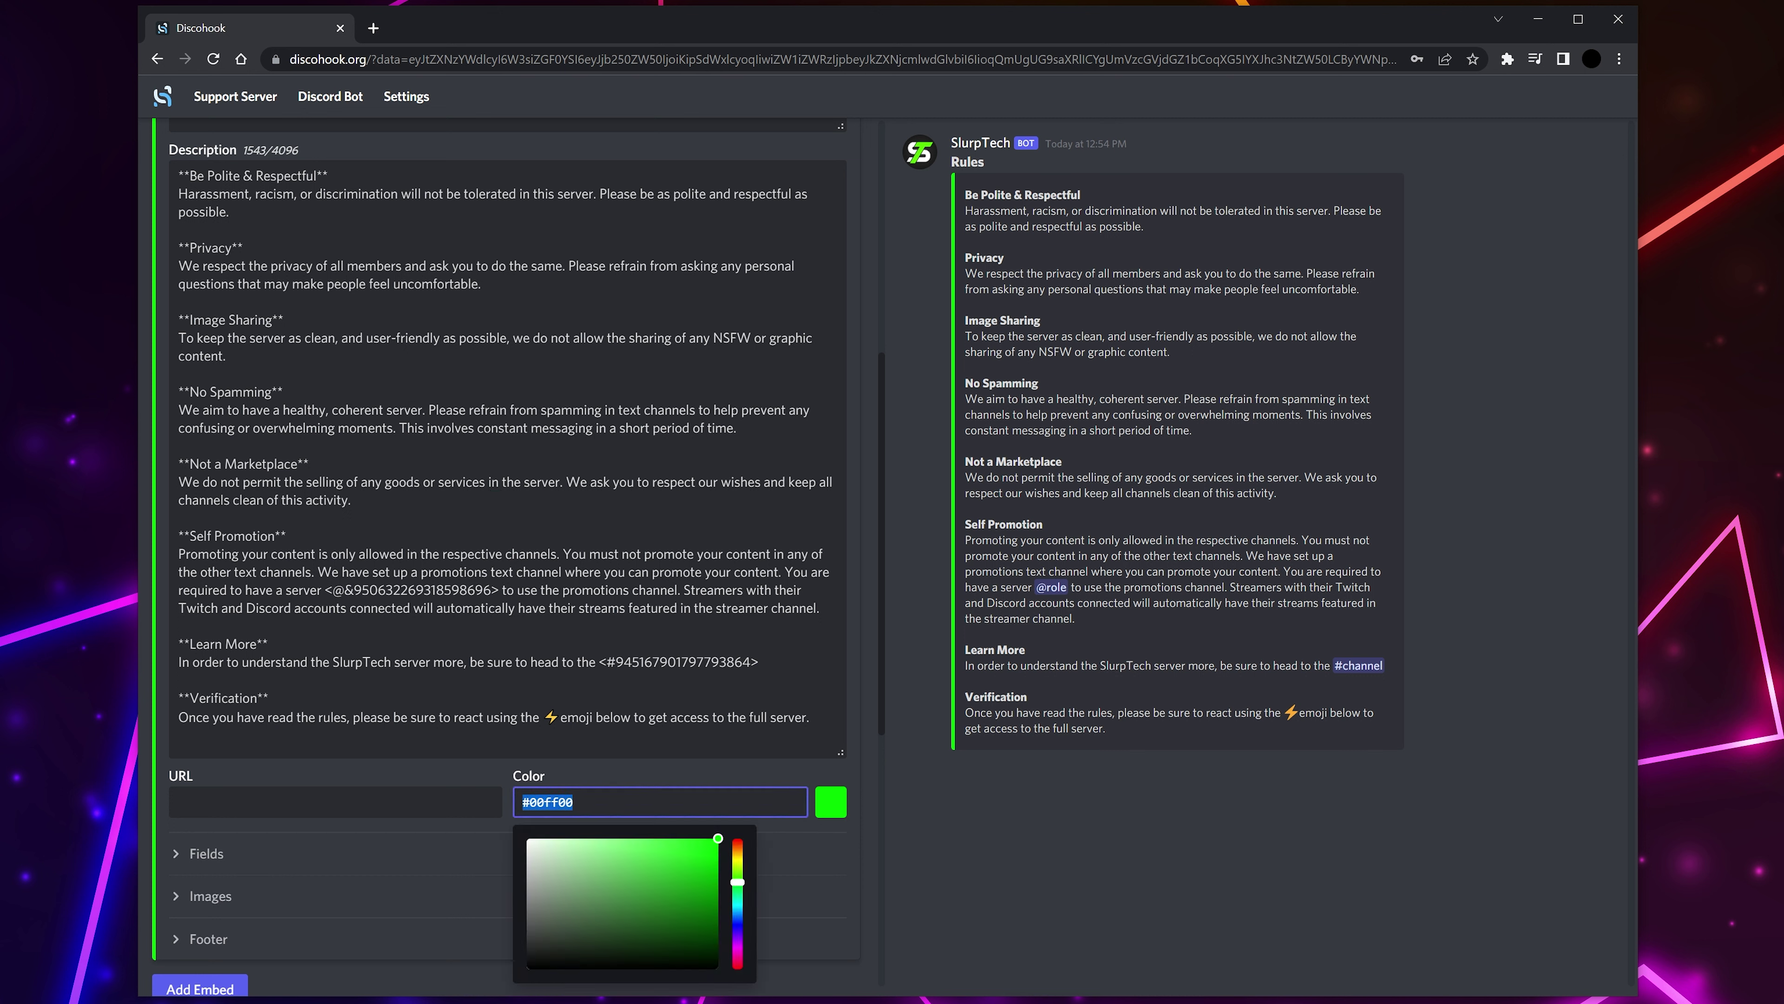
left_click(905, 819)
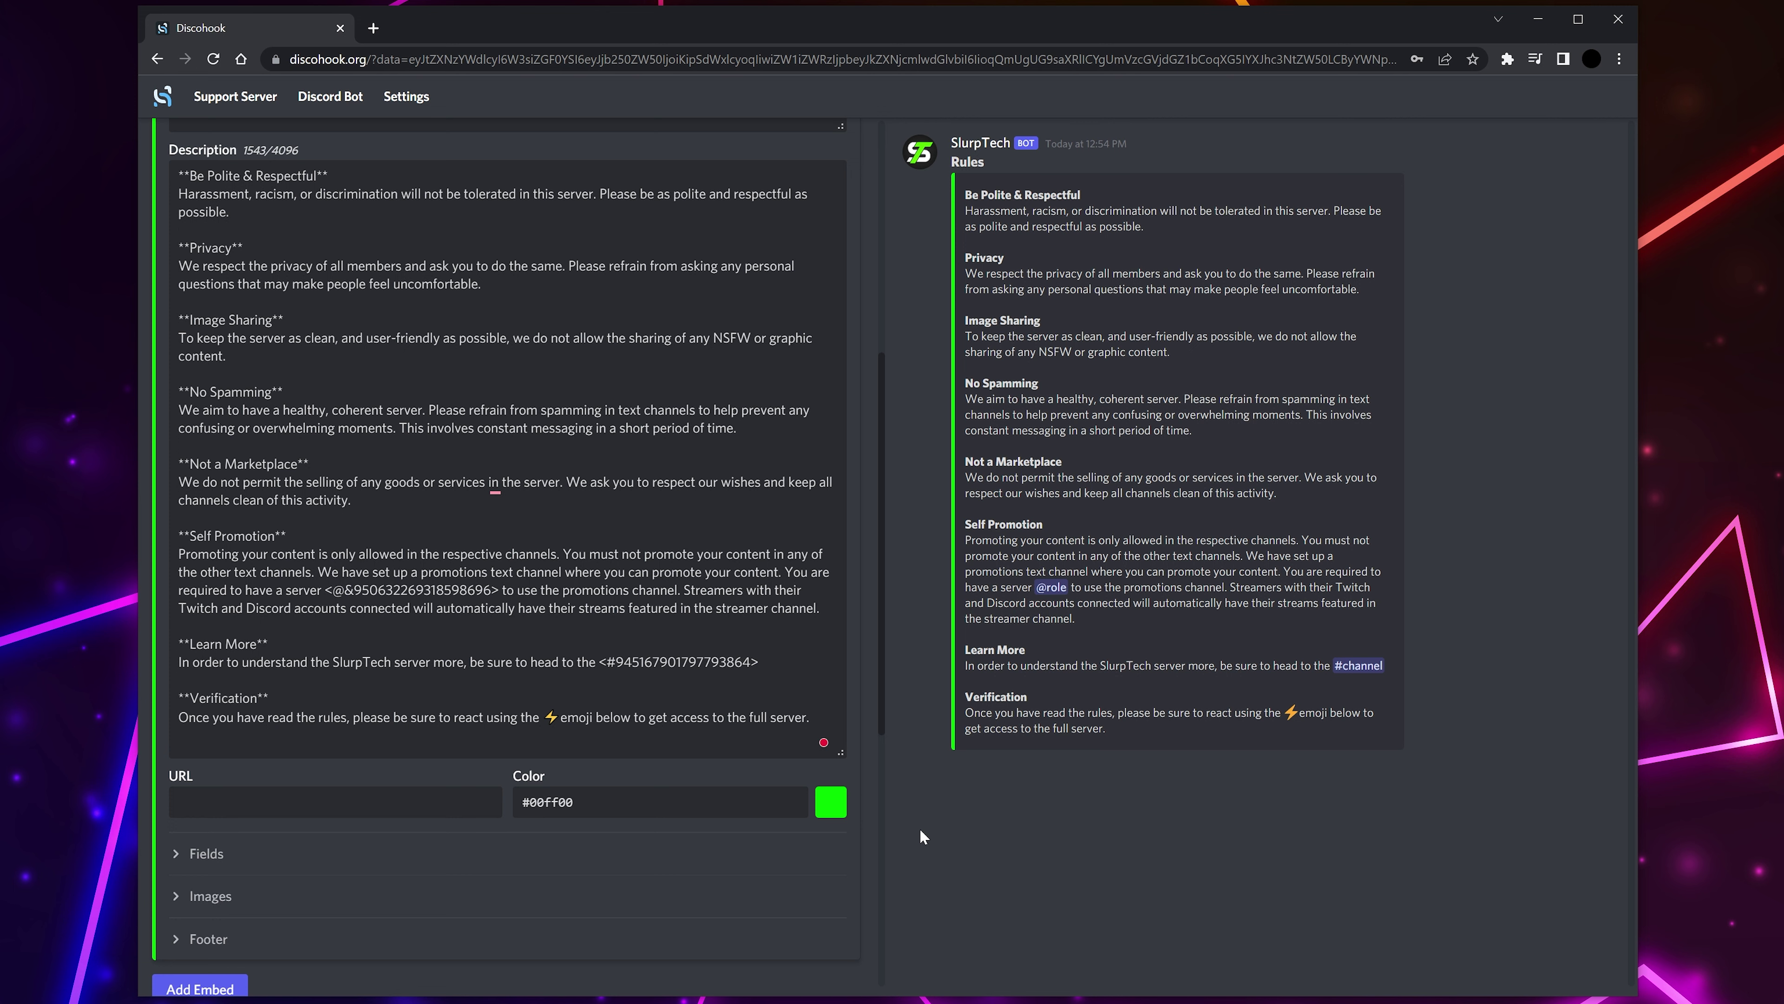
scroll(506, 555, "up", 7)
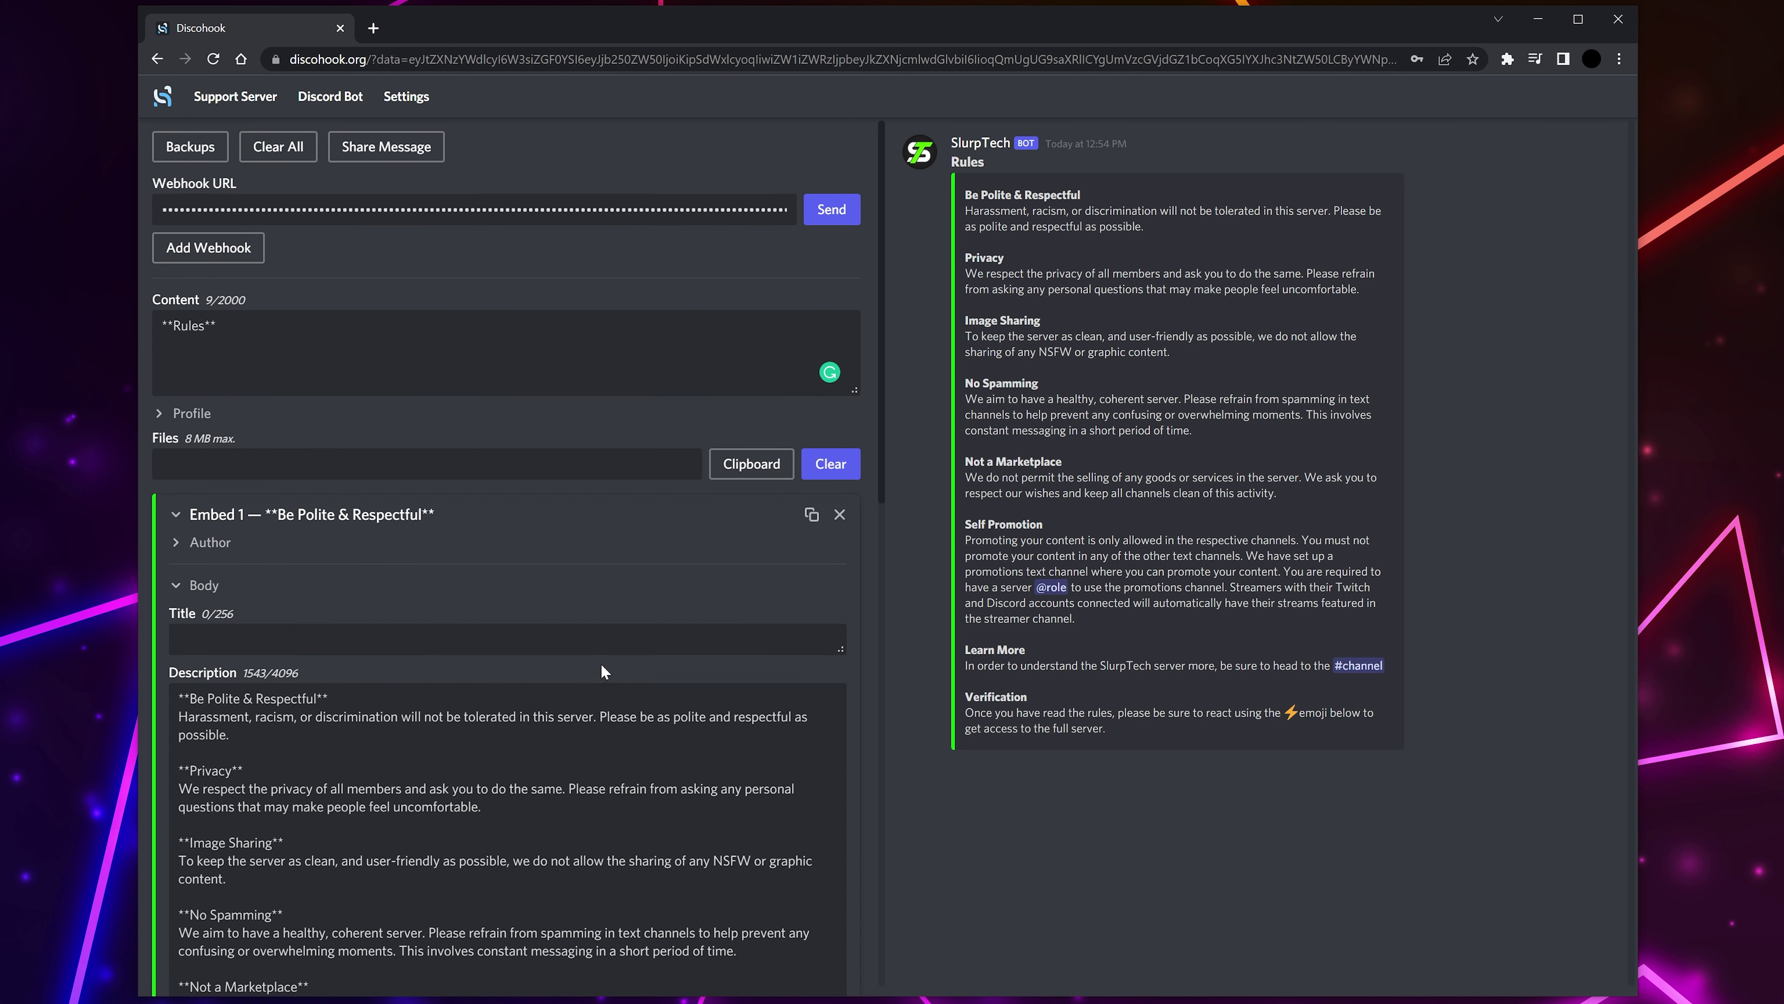
left_click(176, 514)
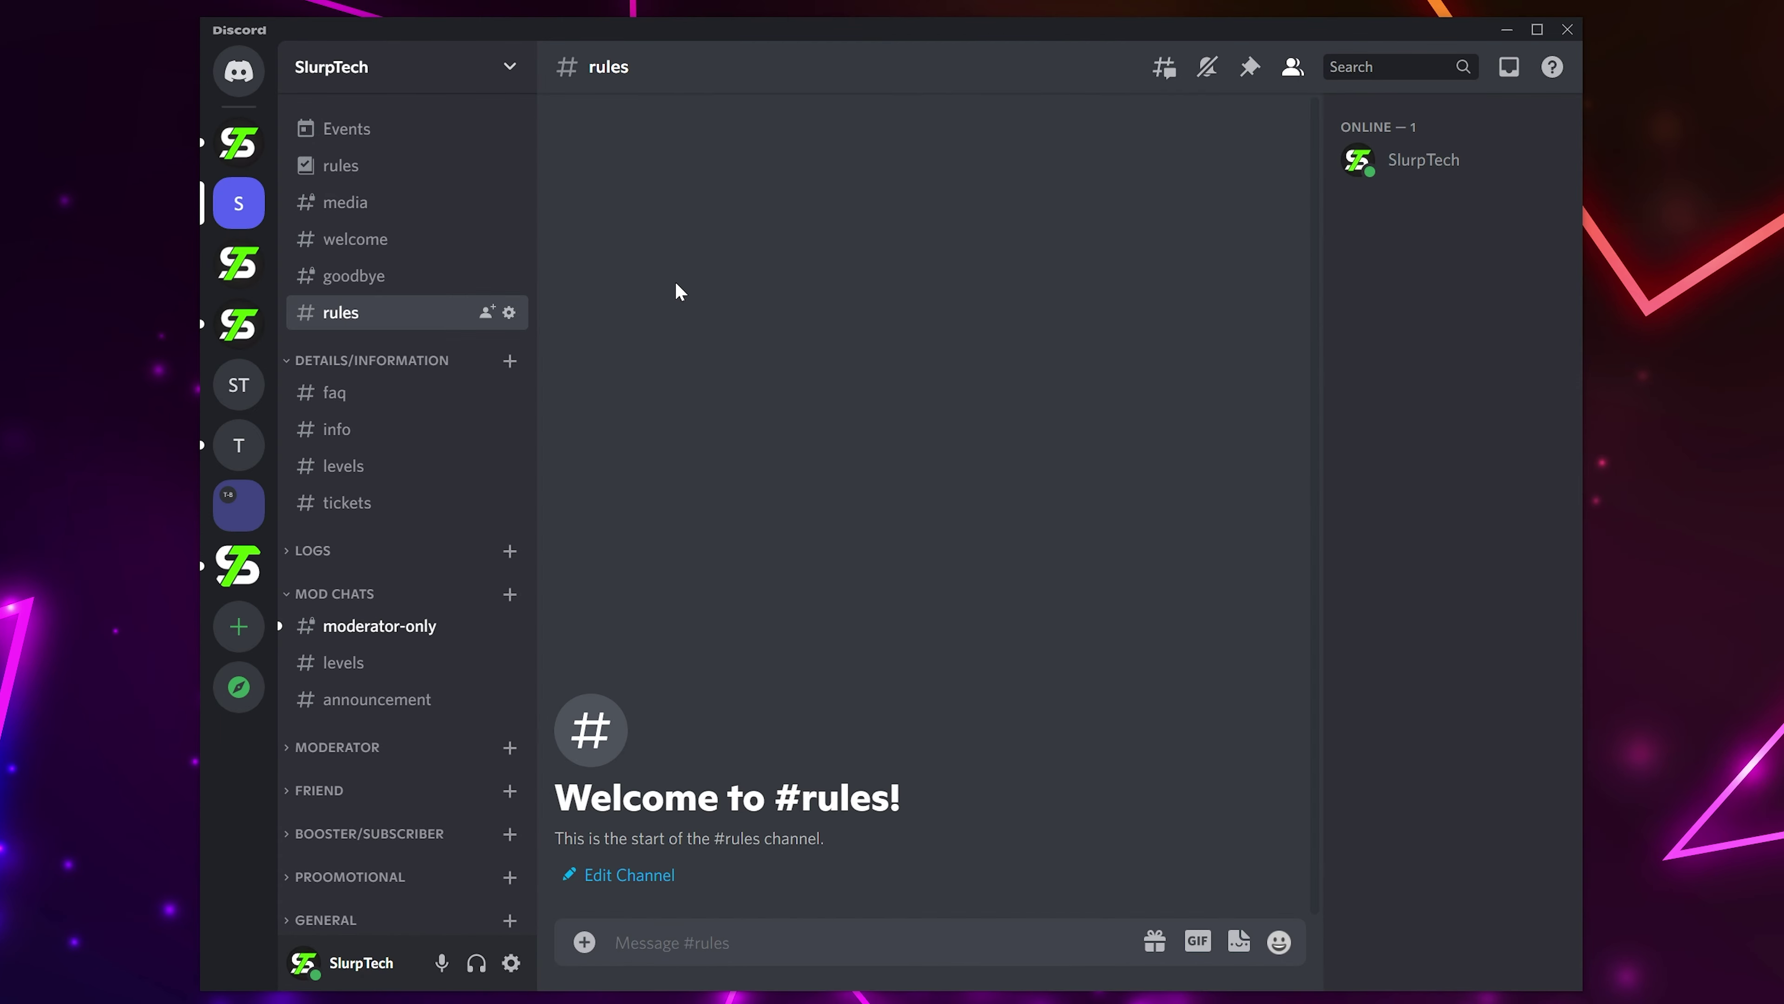
- Switch to Discord, post the 850x200.png rules banner in the media channel and copy the image's link
left_click(382, 213)
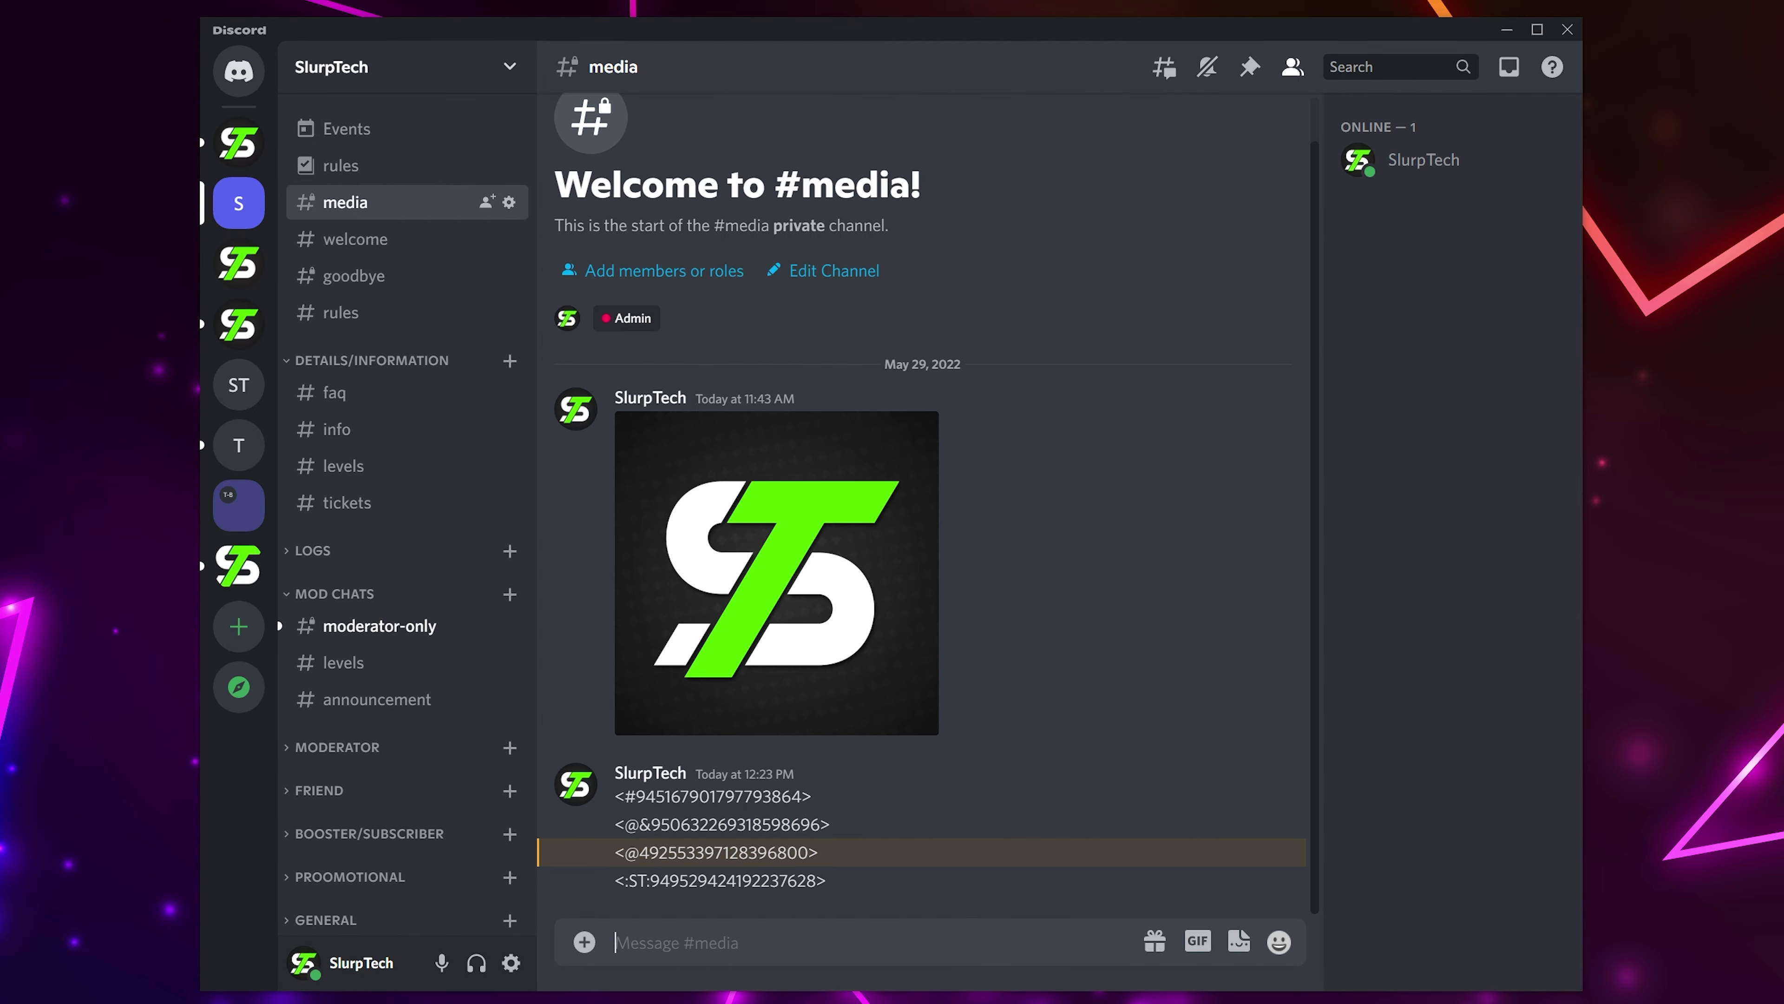
left_click_drag(1433, 387, 851, 842)
key("Return")
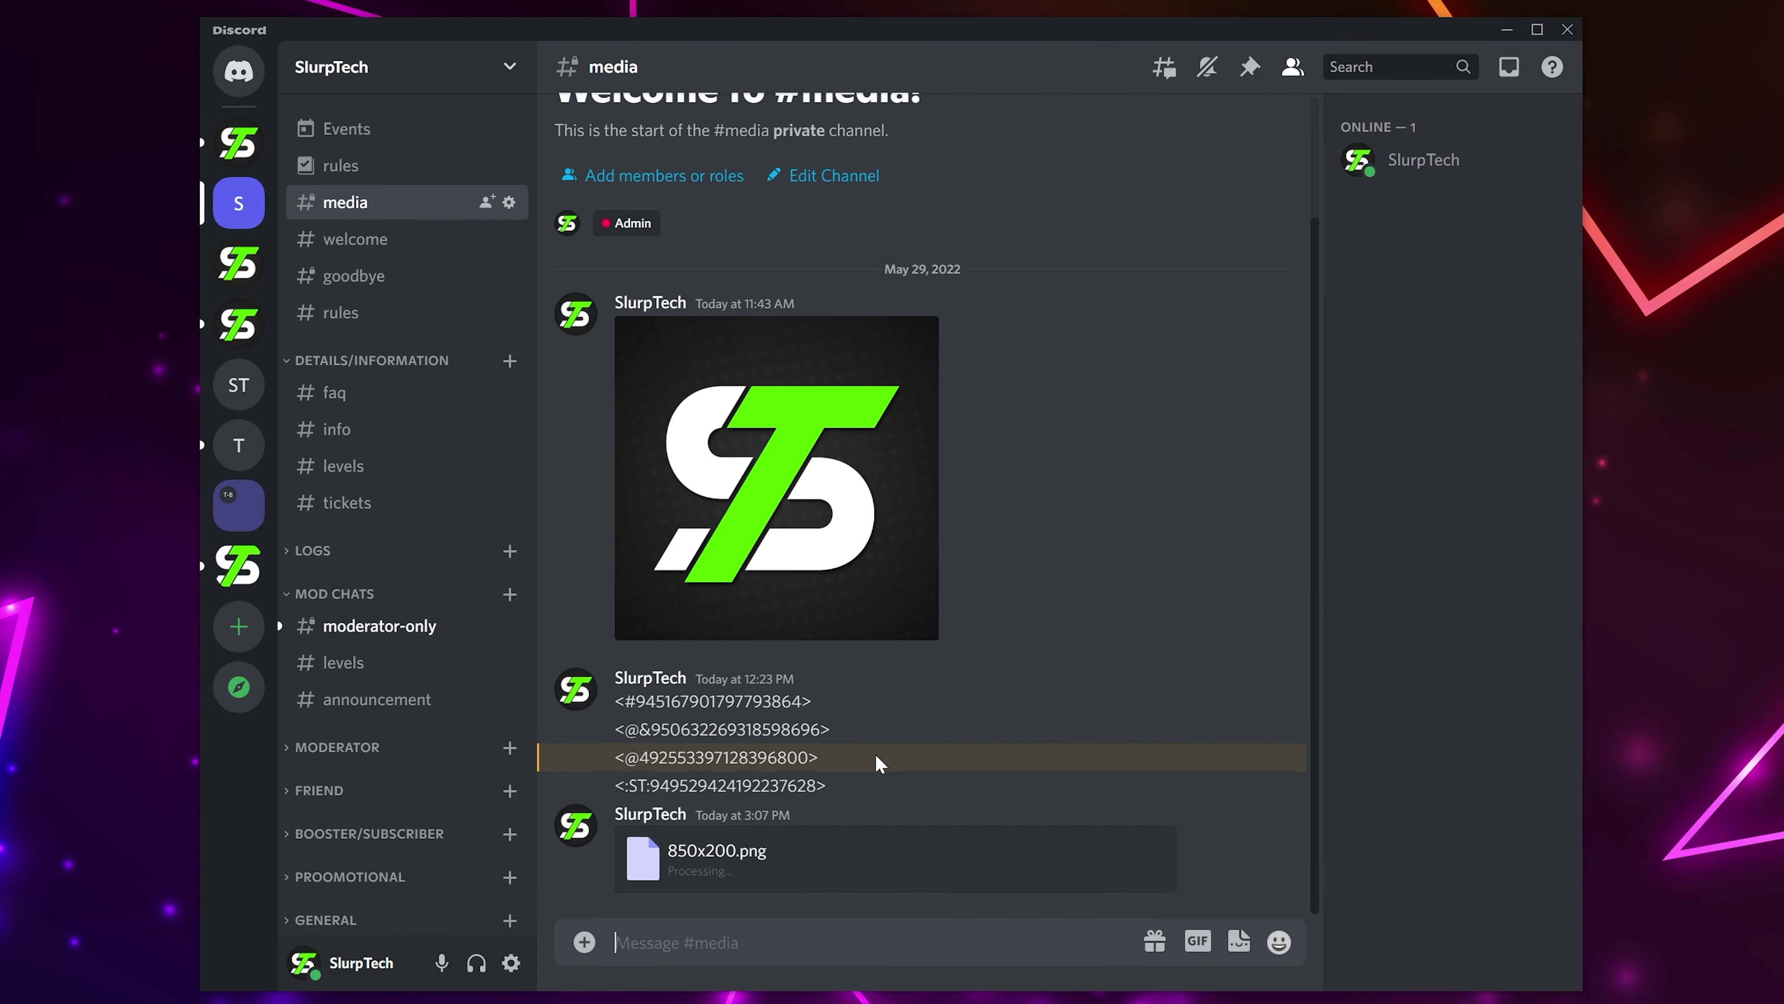
right_click(841, 848)
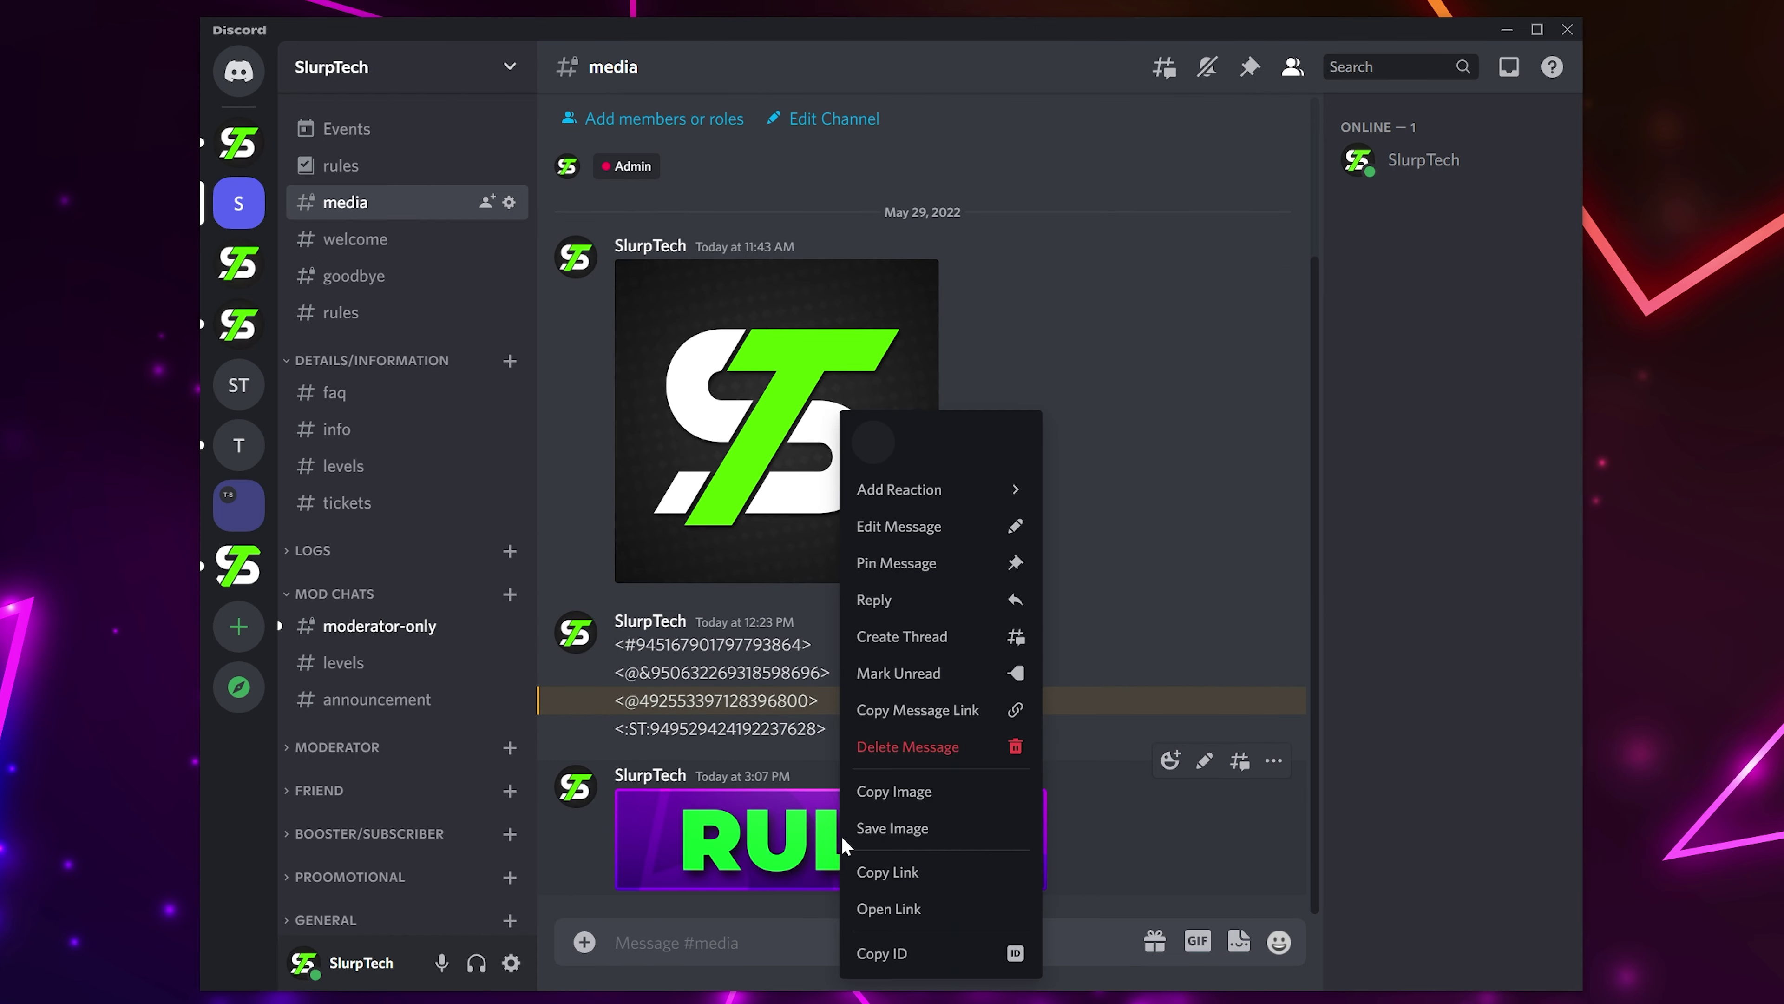
left_click(894, 878)
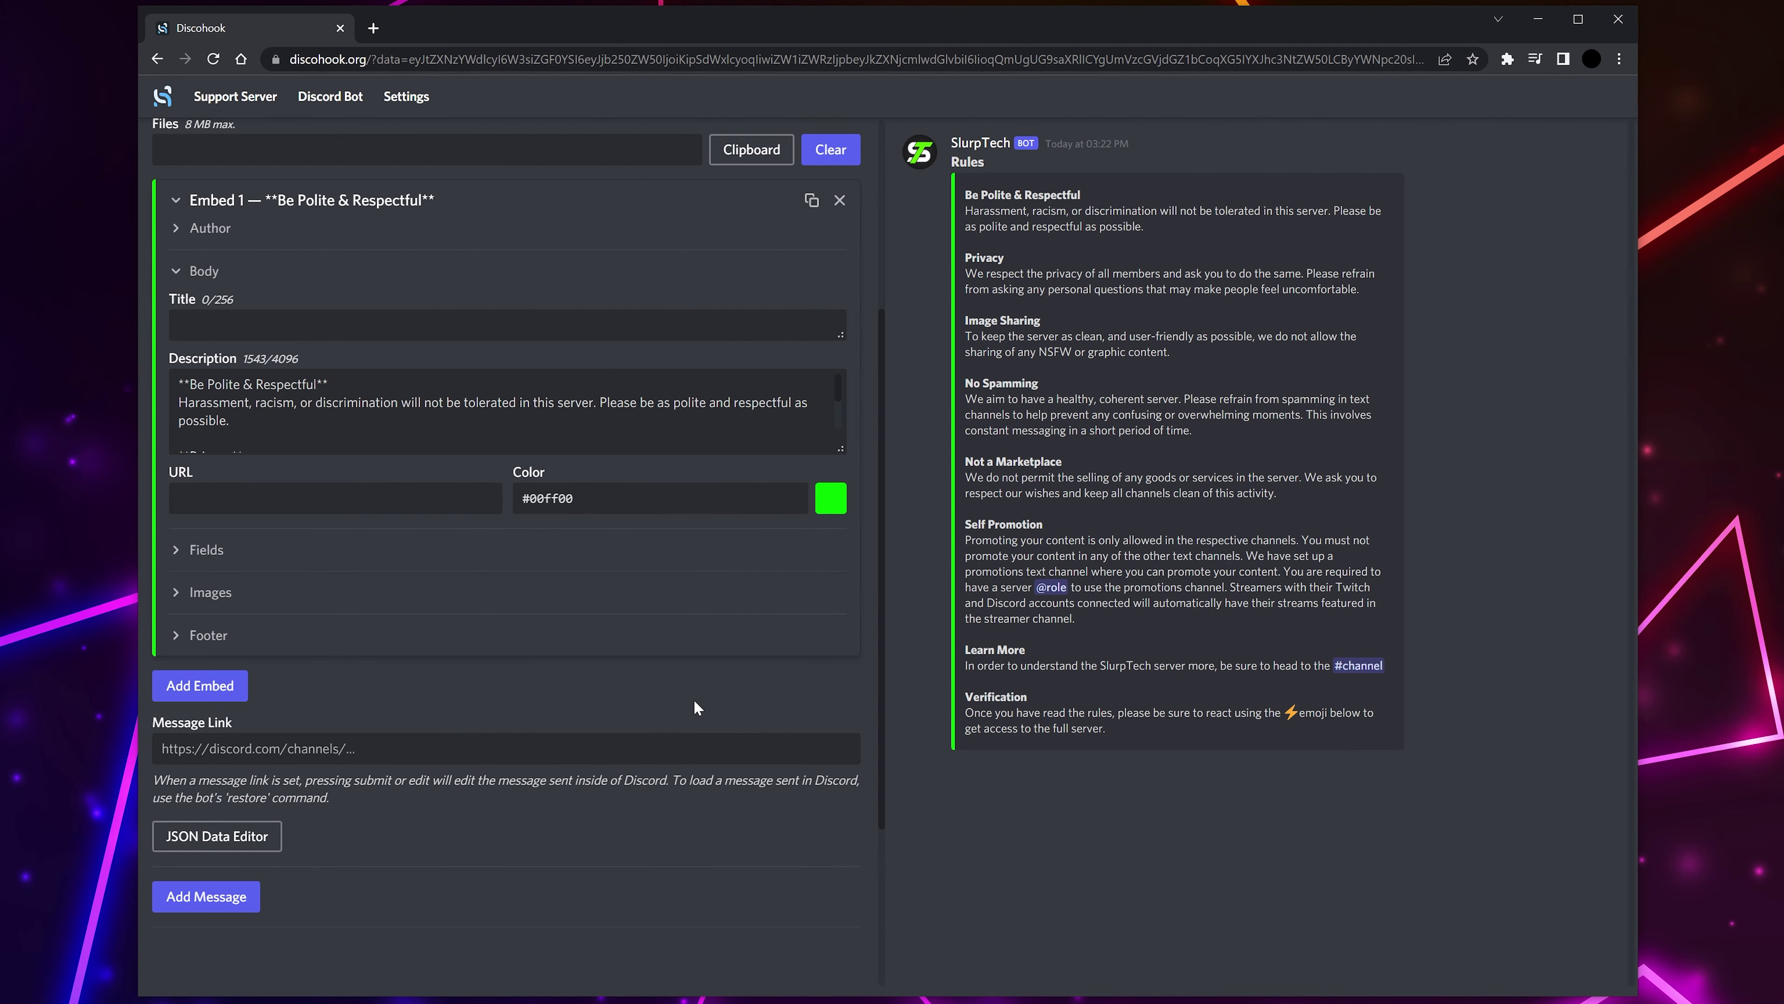
- Back in Discohook, add a second embed and paste the copied banner link as its image URL
left_click(187, 687)
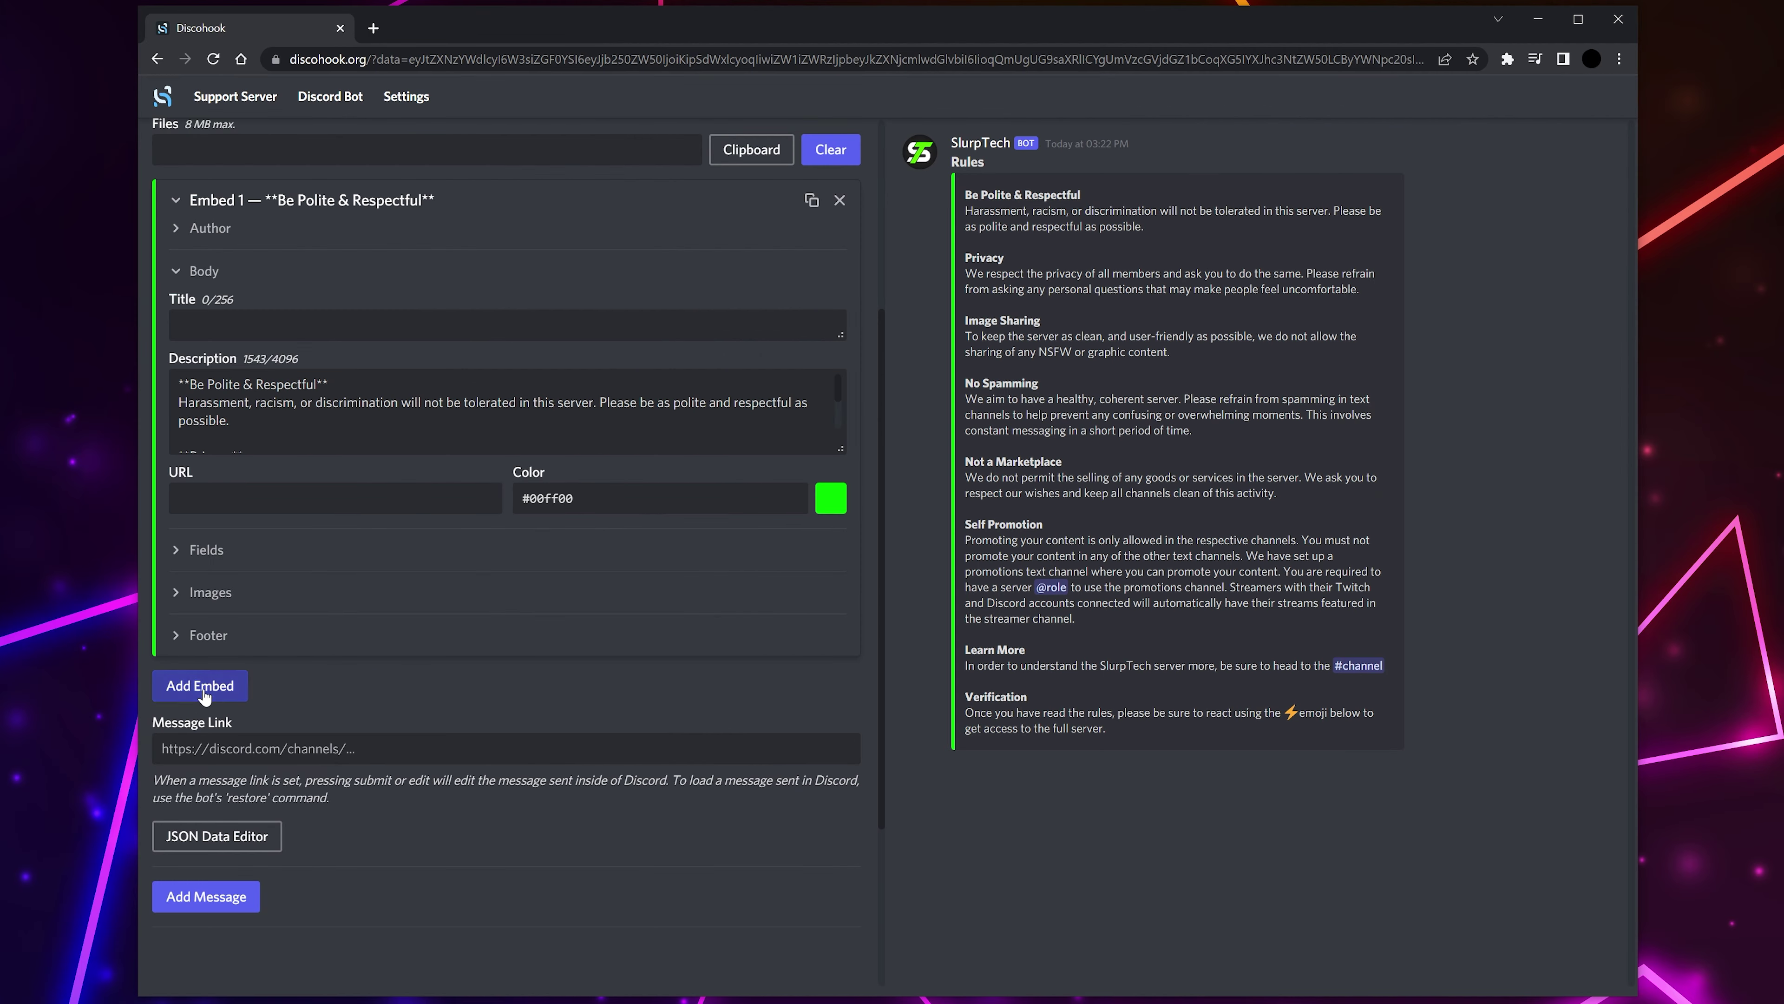
left_click(184, 691)
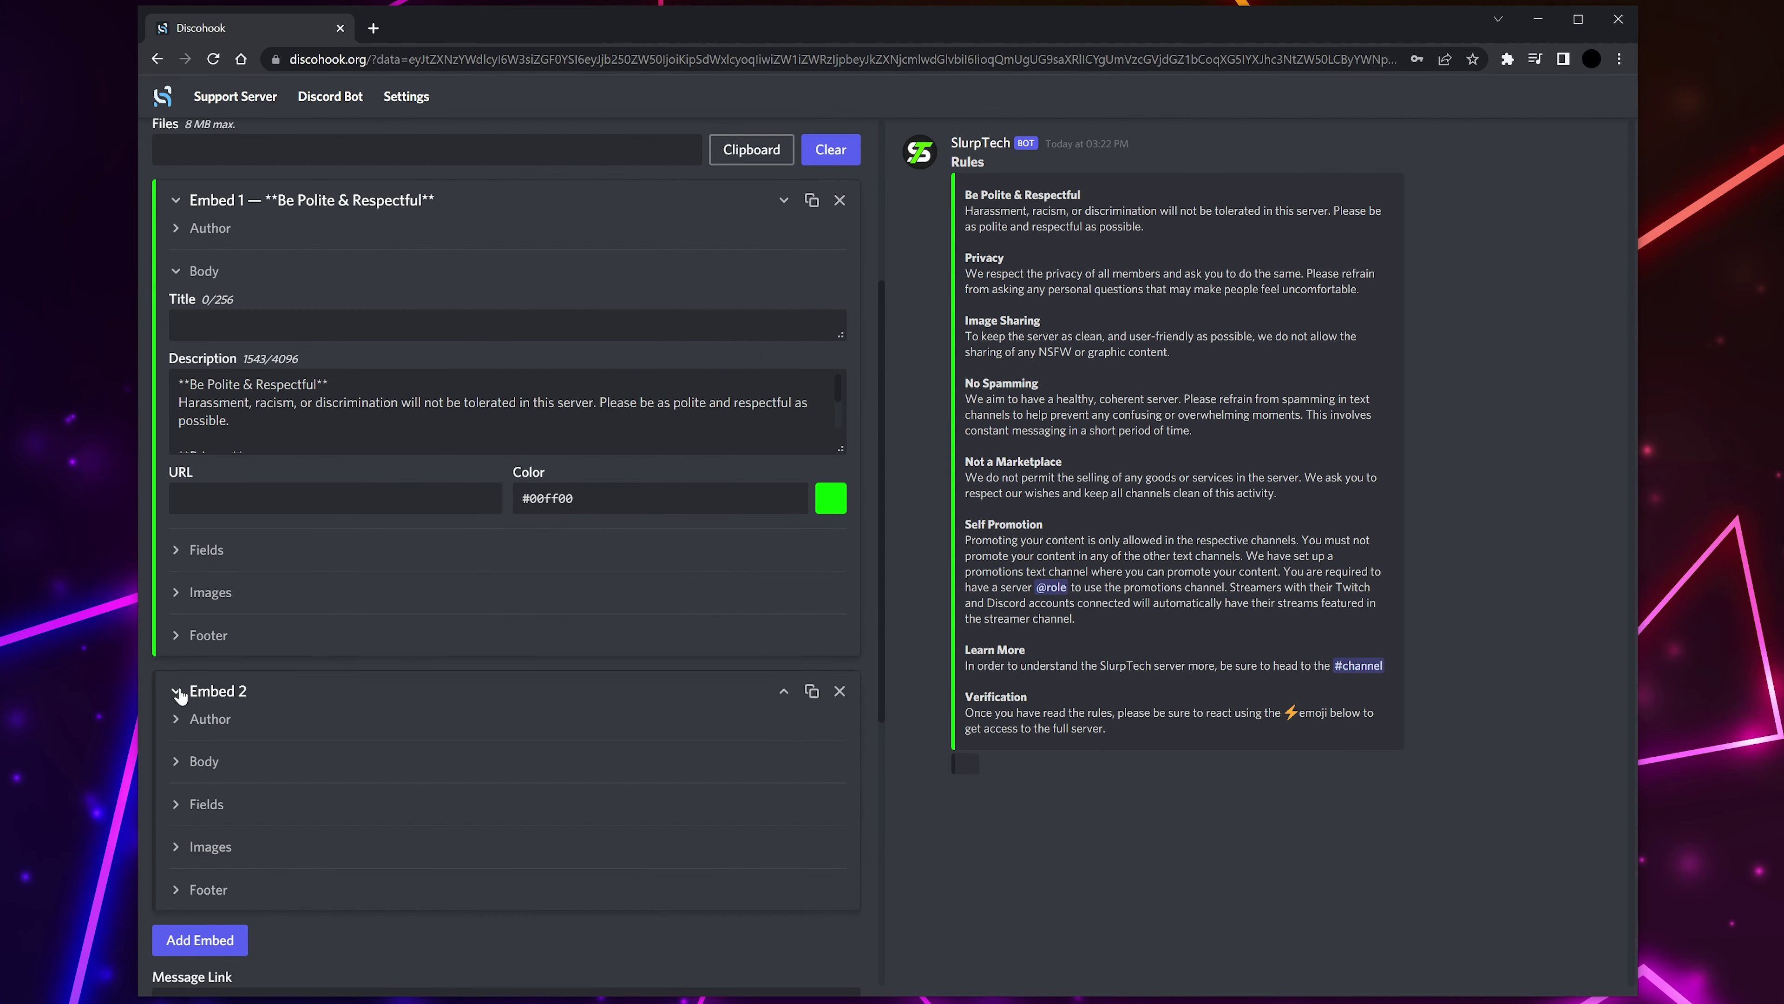
left_click(185, 850)
scroll(358, 761, "down", 4)
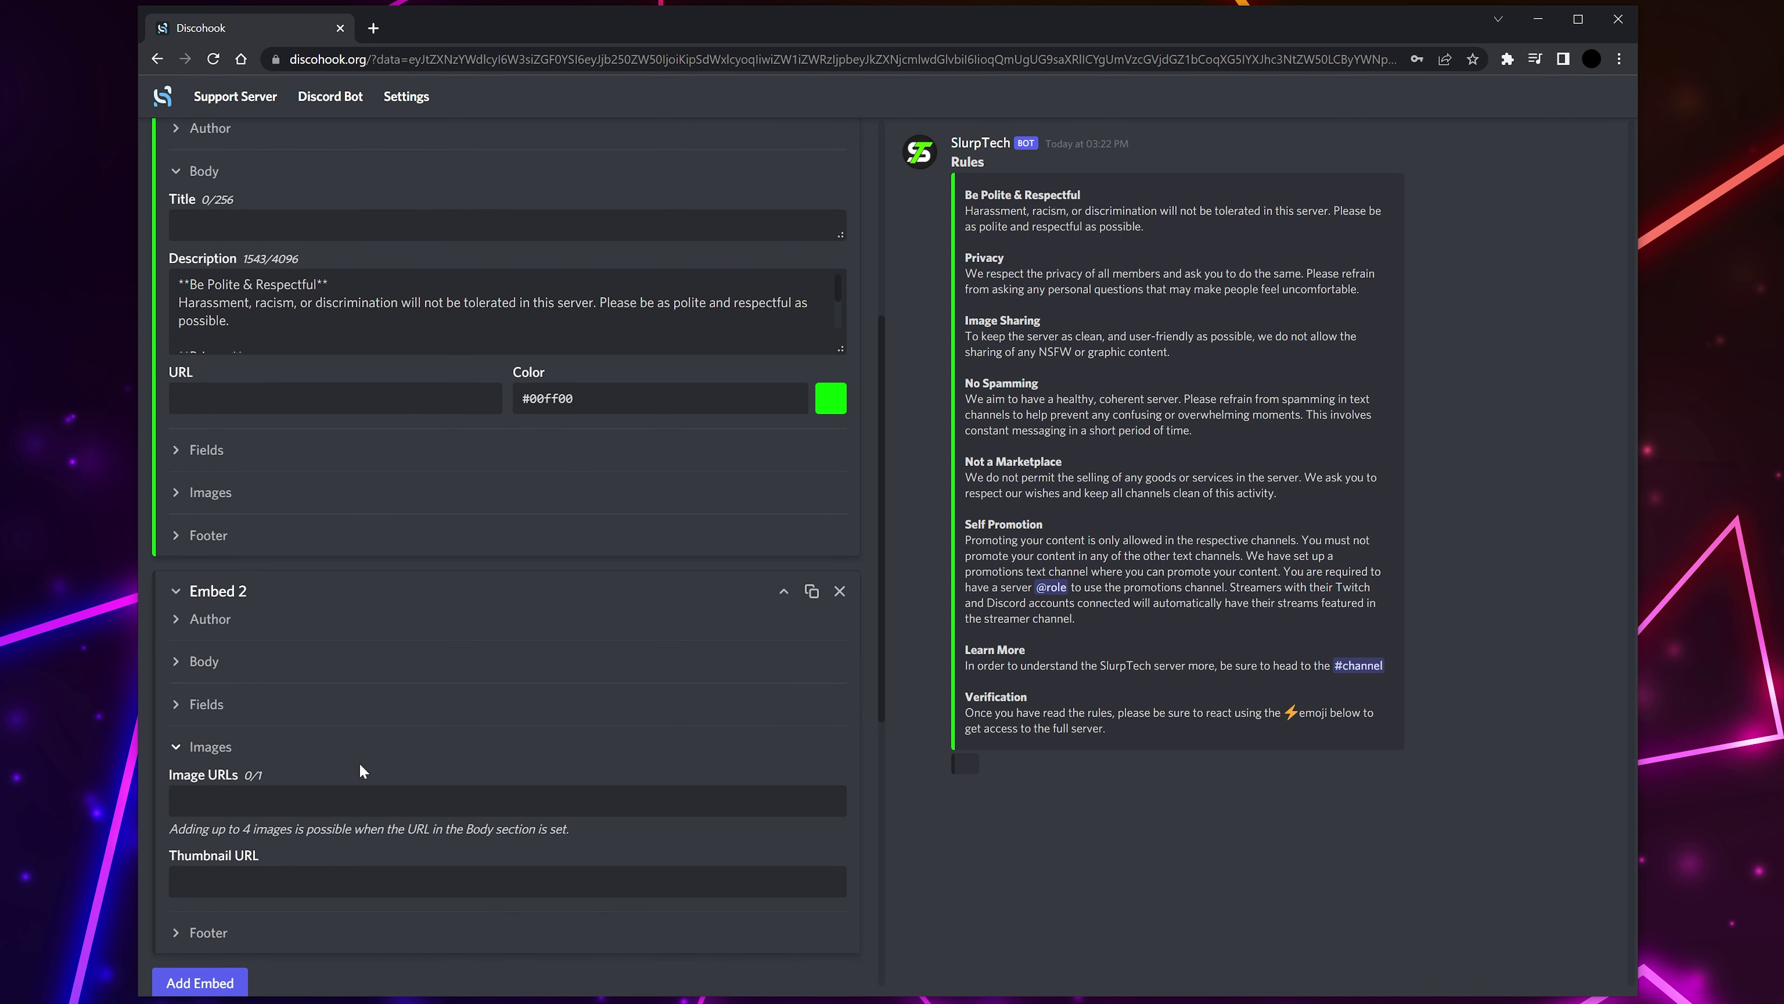
left_click(358, 639)
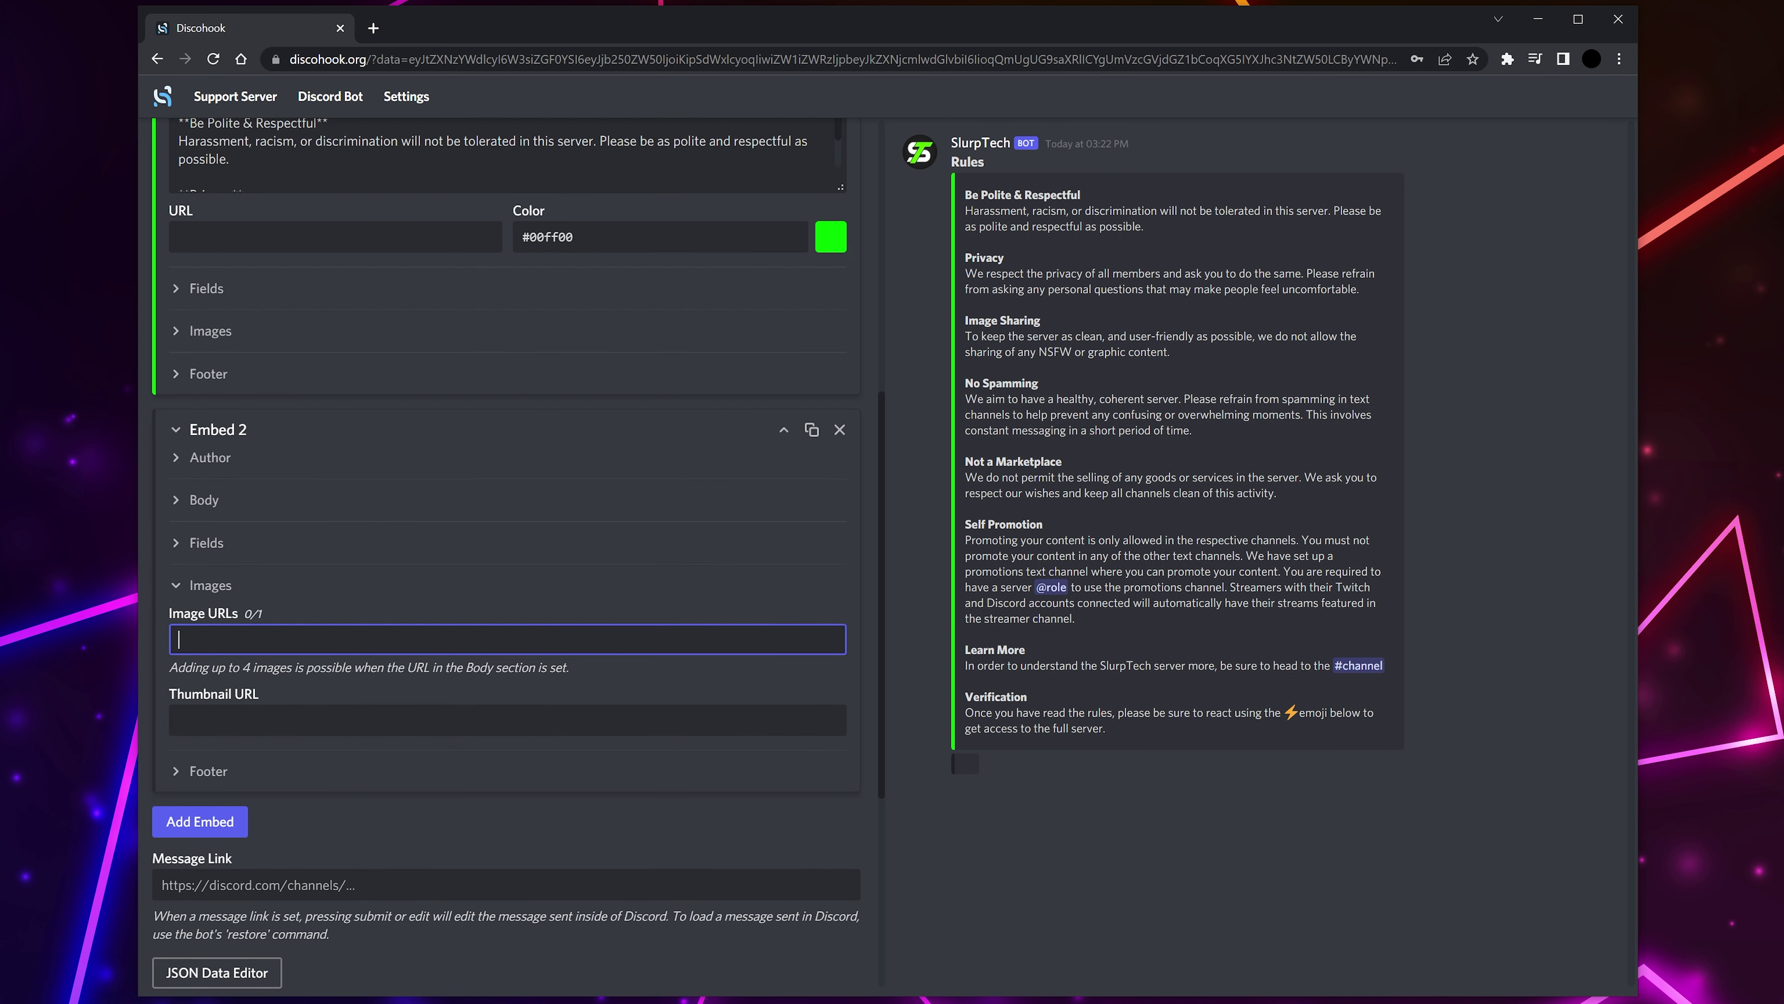
key("ctrl+v")
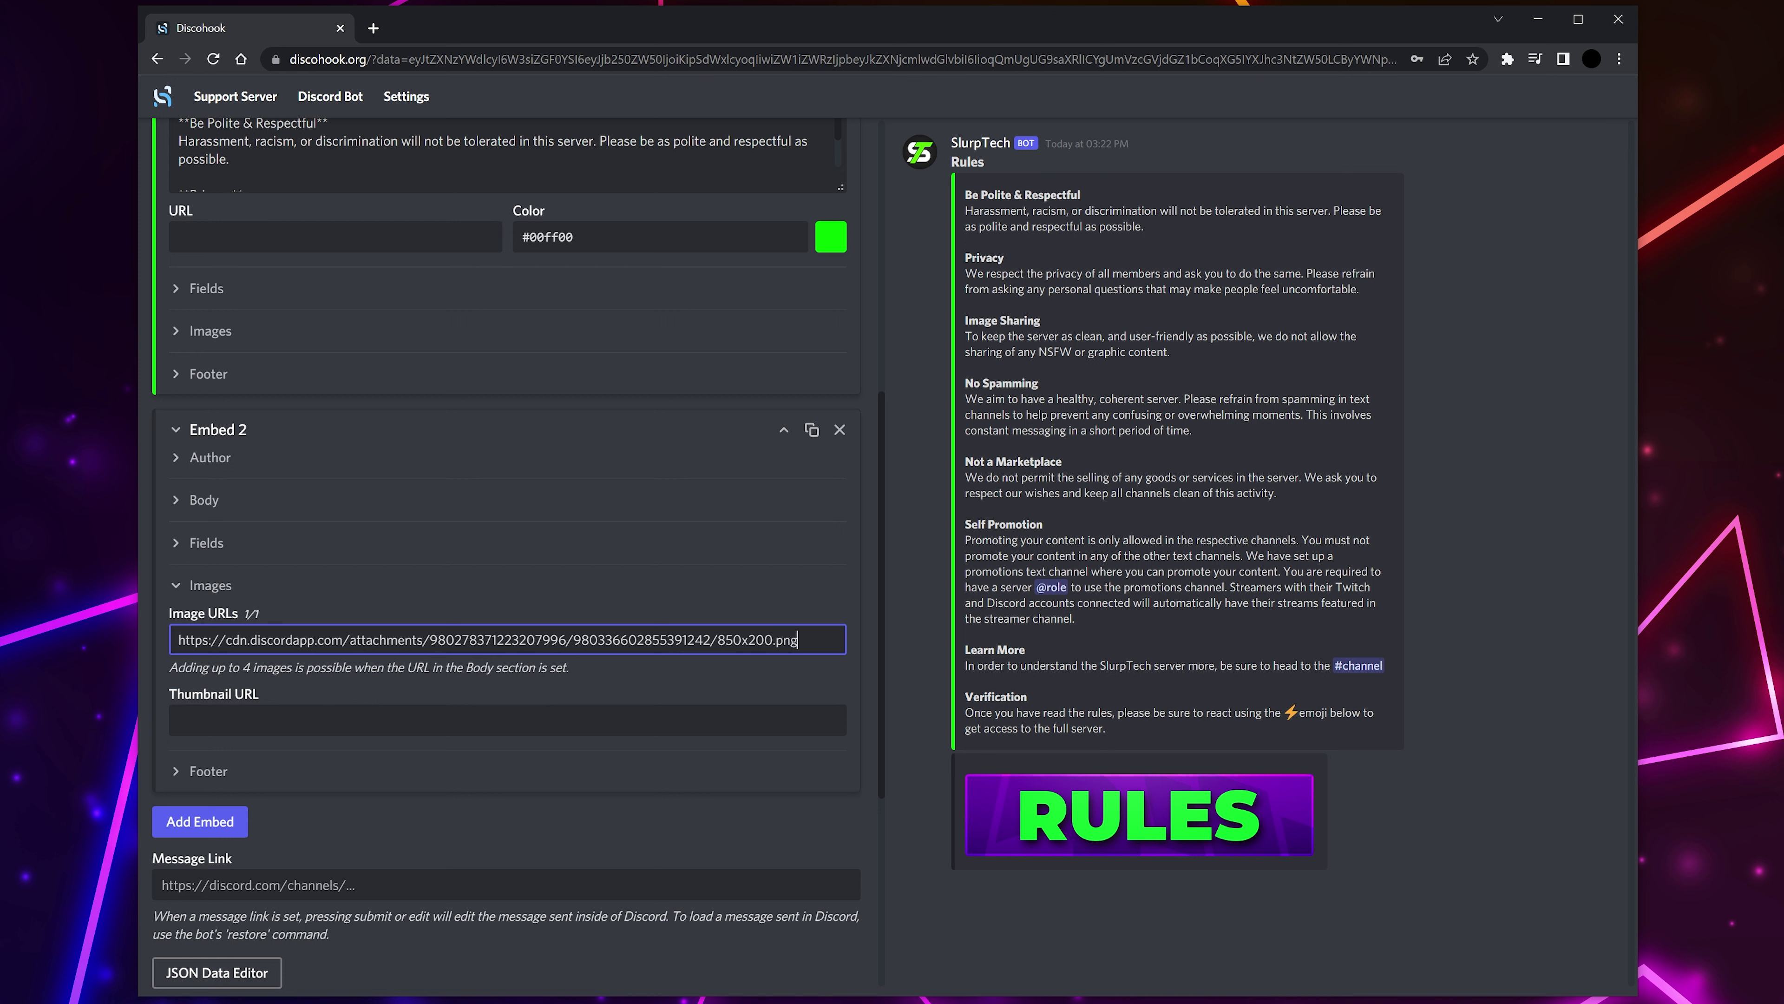
- Copy the rules embed's color #00ff00 into the color setting of Embed 2
left_click_drag(578, 237, 522, 237)
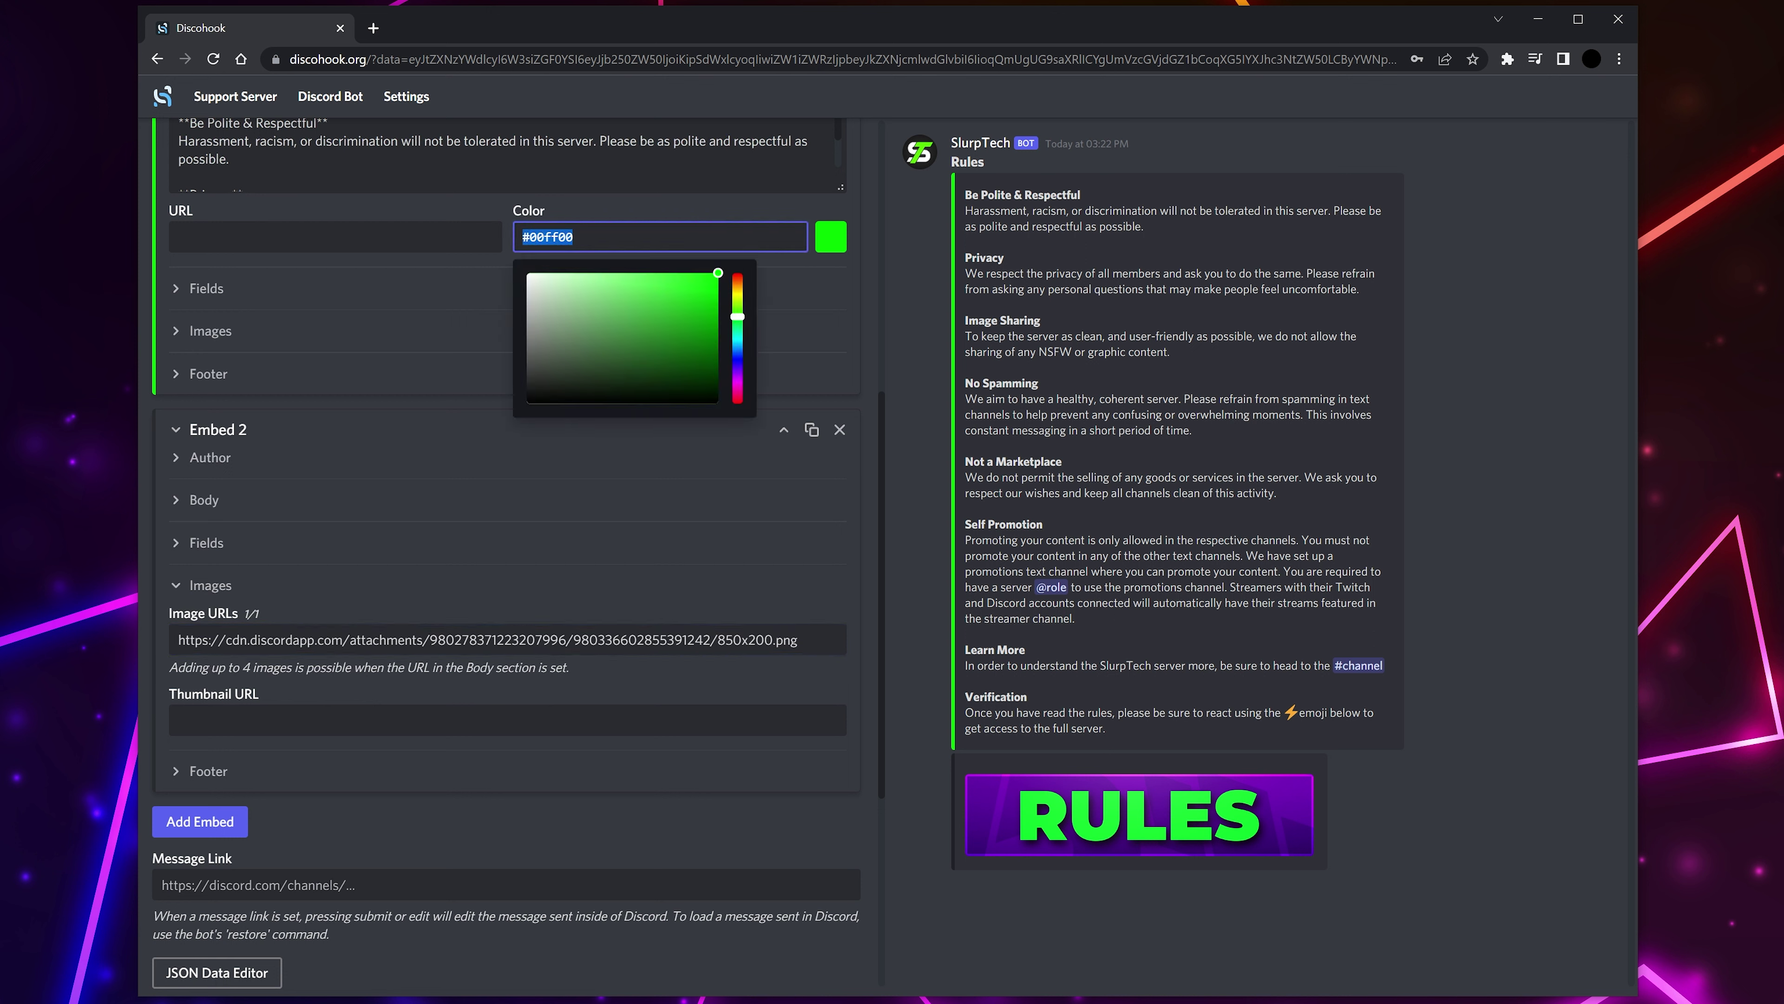
left_click(184, 500)
left_click(185, 500)
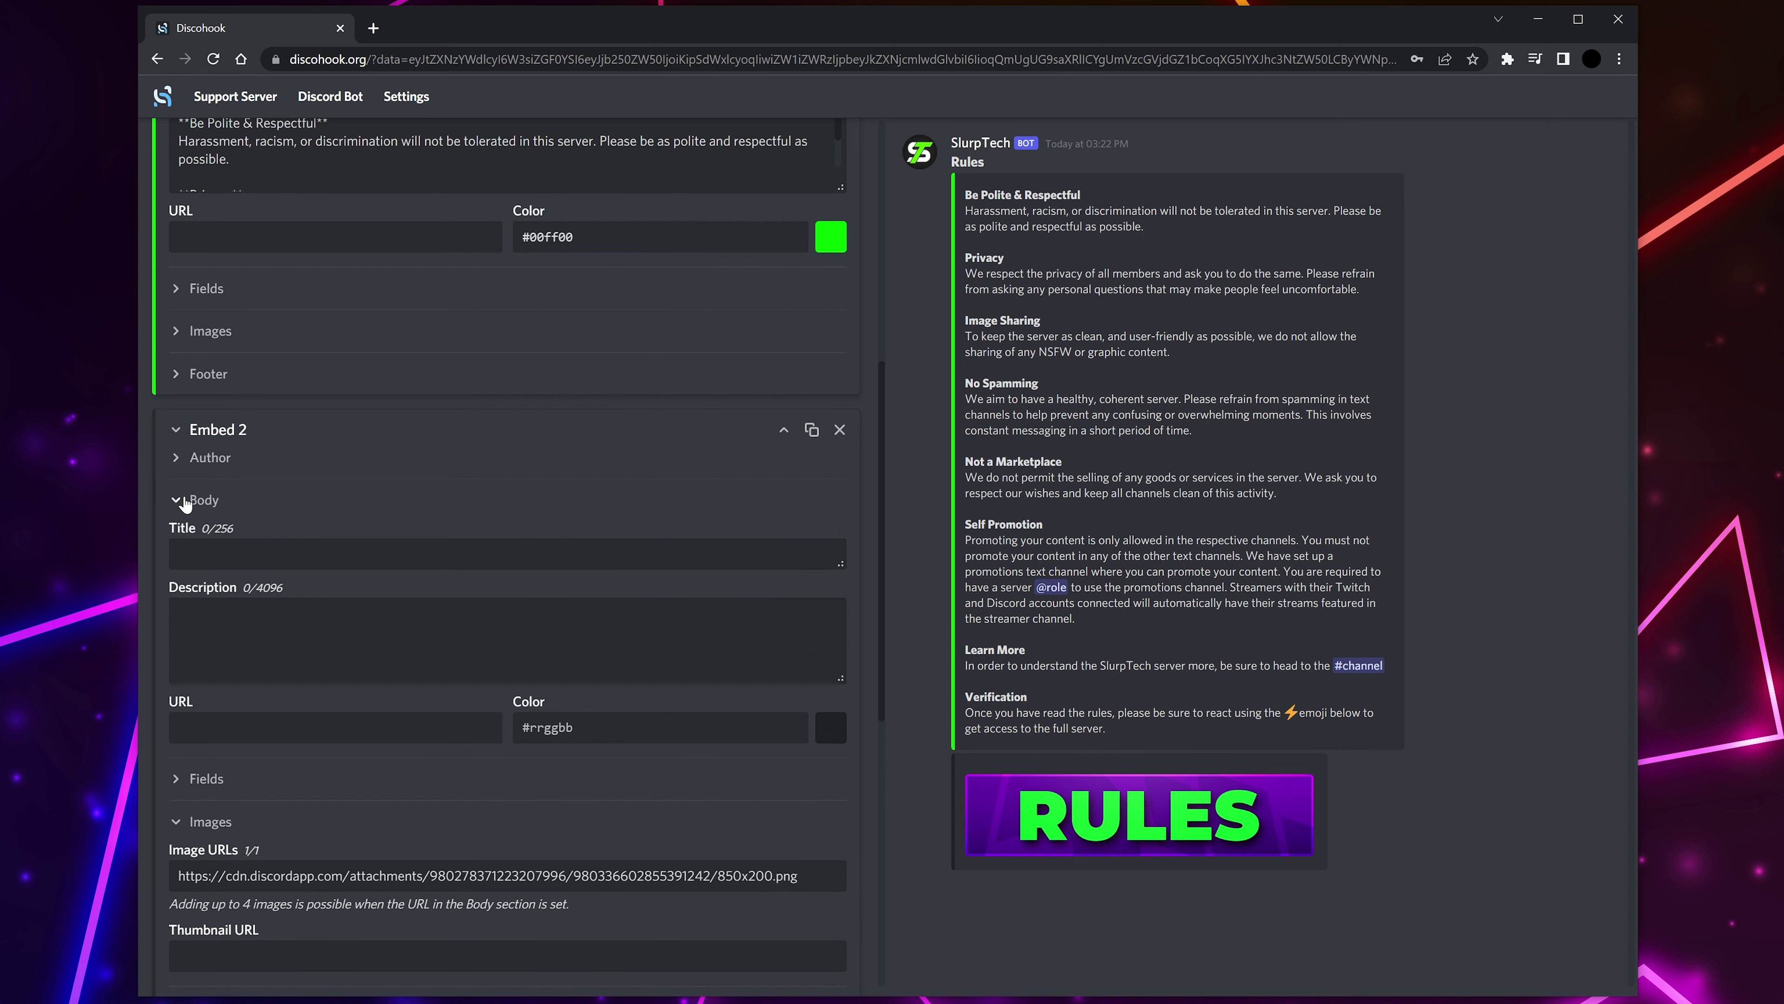
left_click(681, 727)
key("ctrl+v")
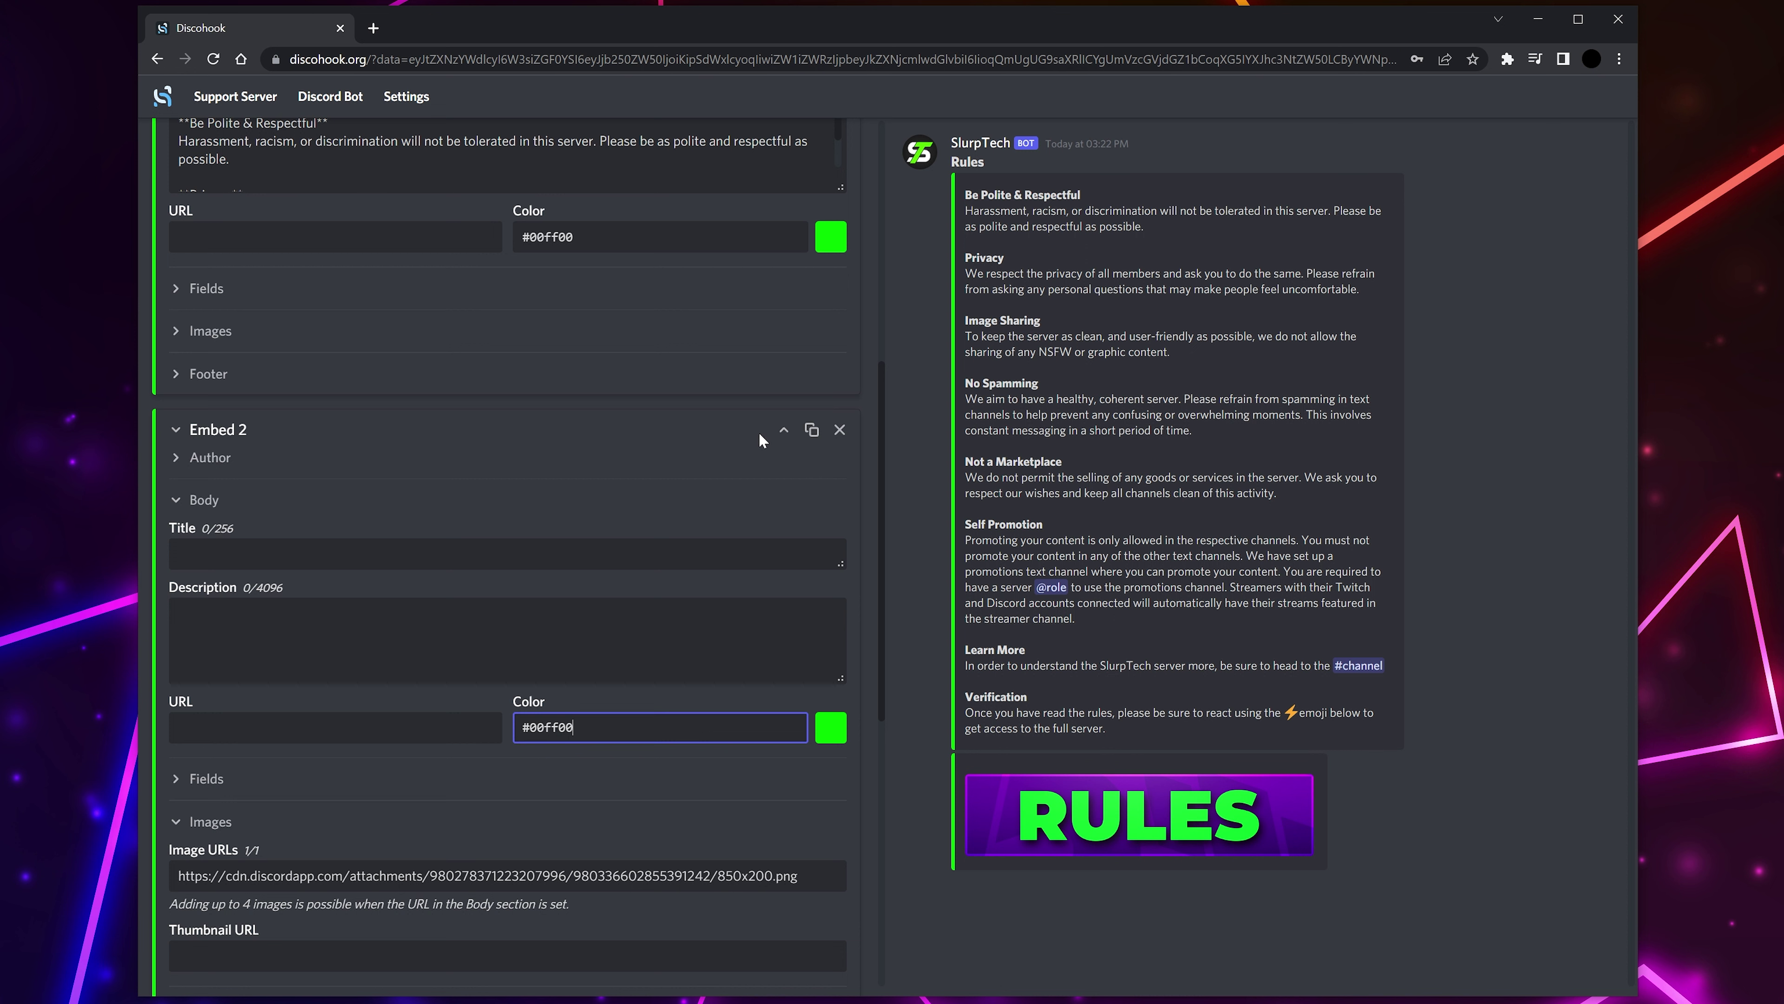
- Move the banner embed above the rules embed and collapse both embeds
left_click(780, 432)
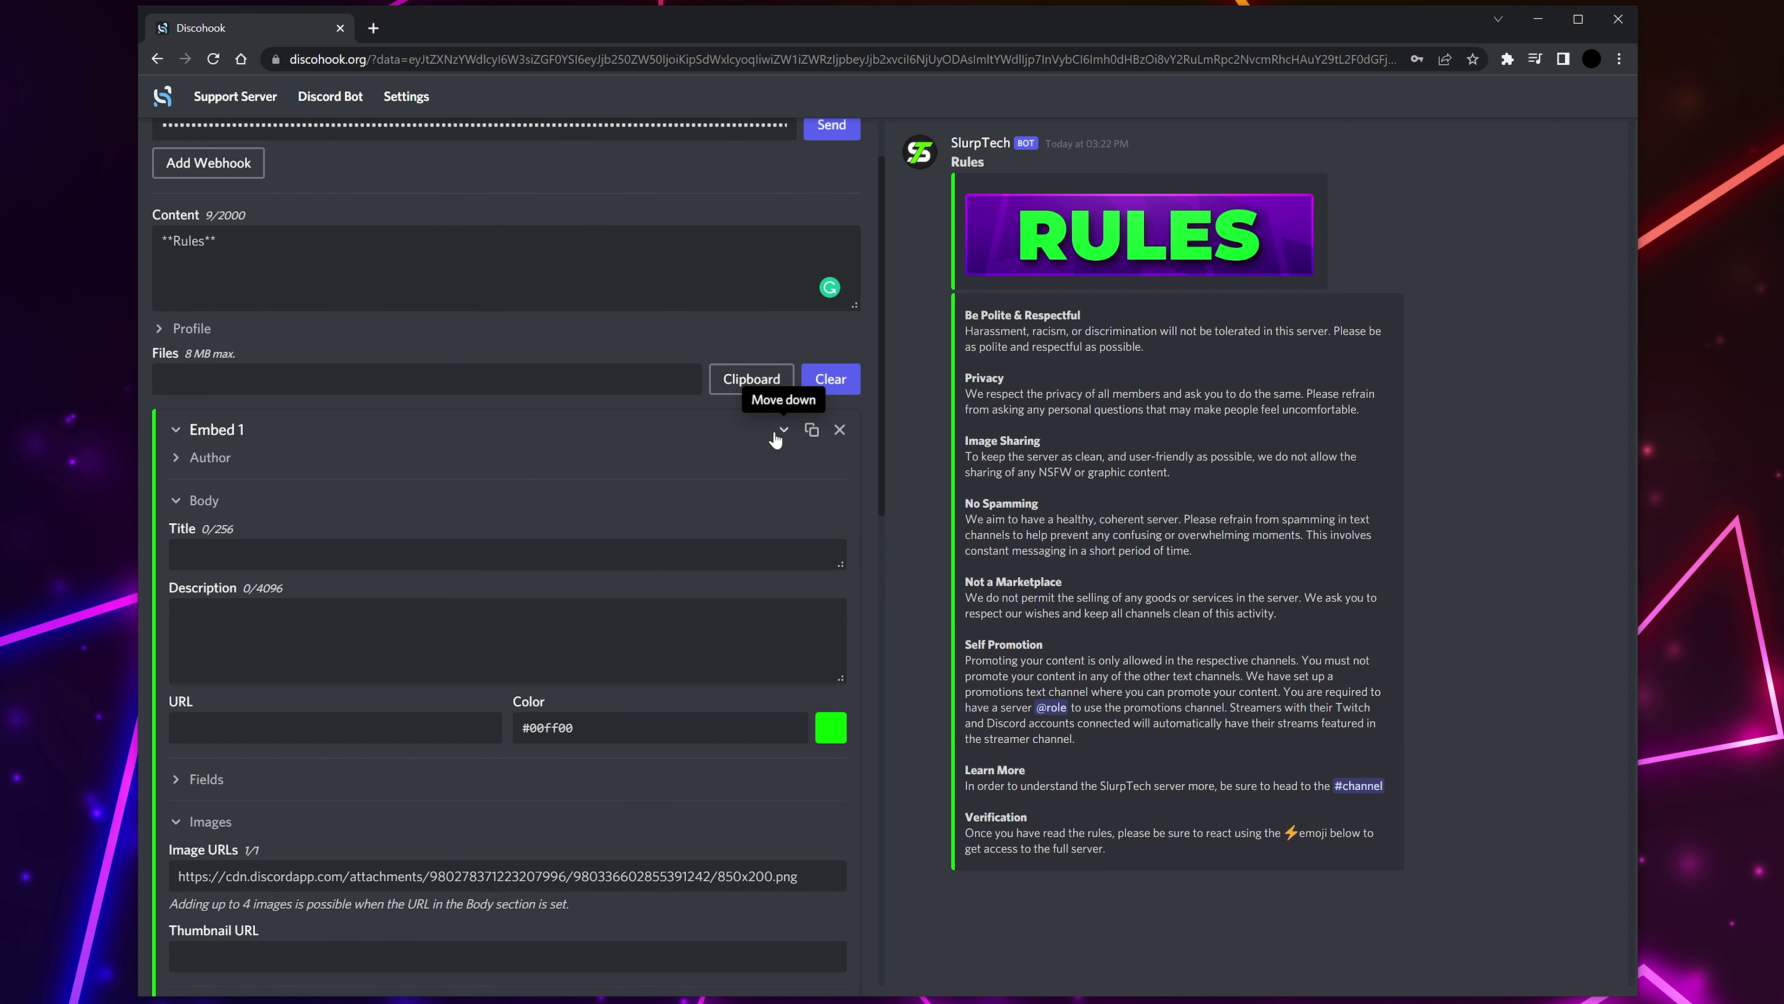
scroll(562, 435, "up", 1)
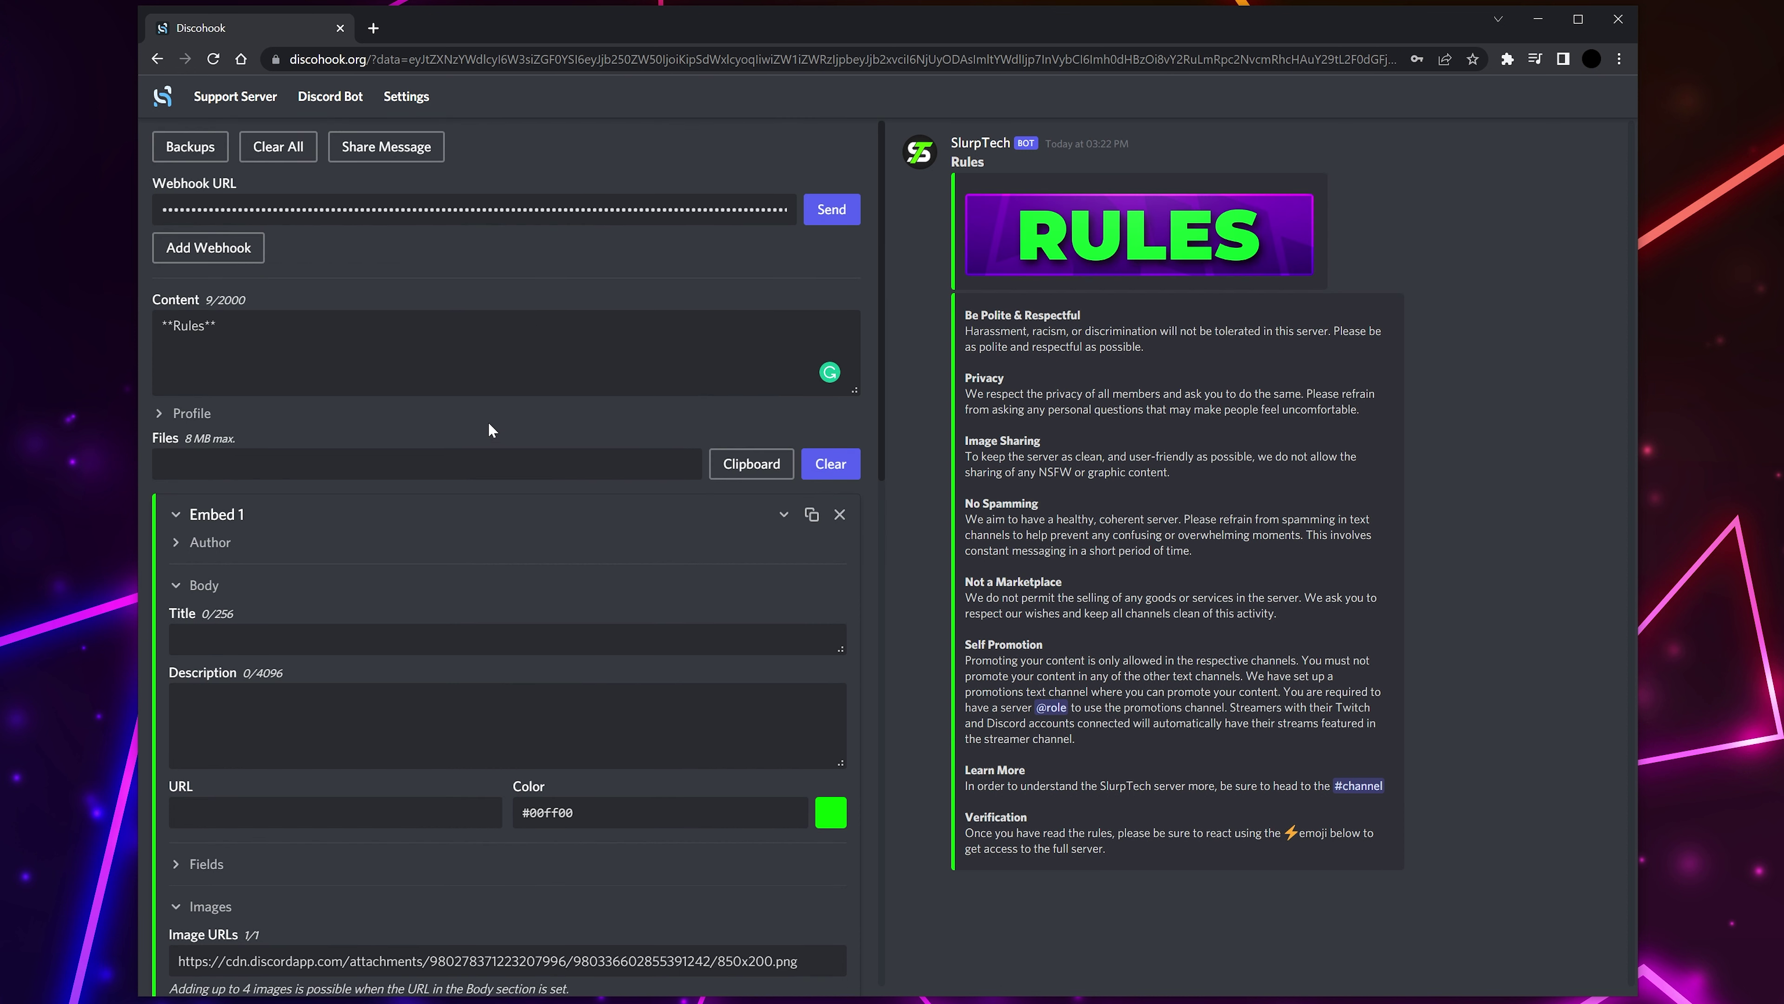
left_click(176, 518)
left_click(175, 570)
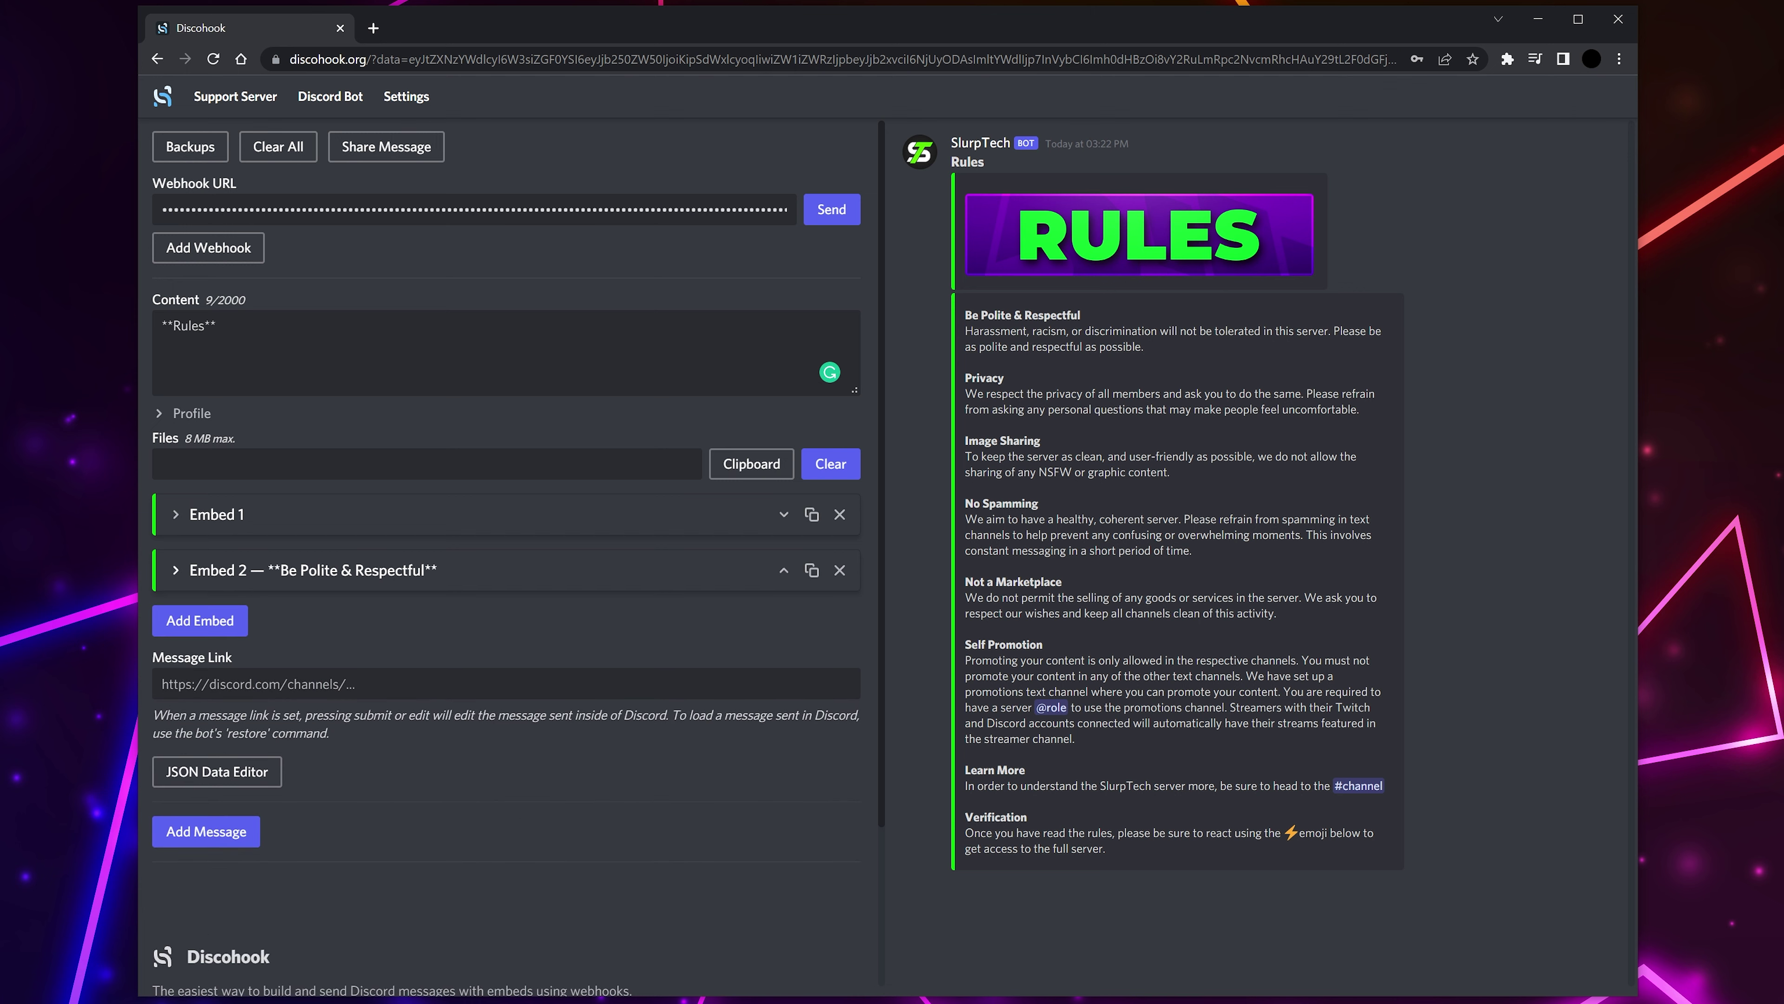
- Delete the "**Rules**" text from the message content and send the message through the webhook
left_click_drag(218, 325, 154, 332)
key("BackSpace")
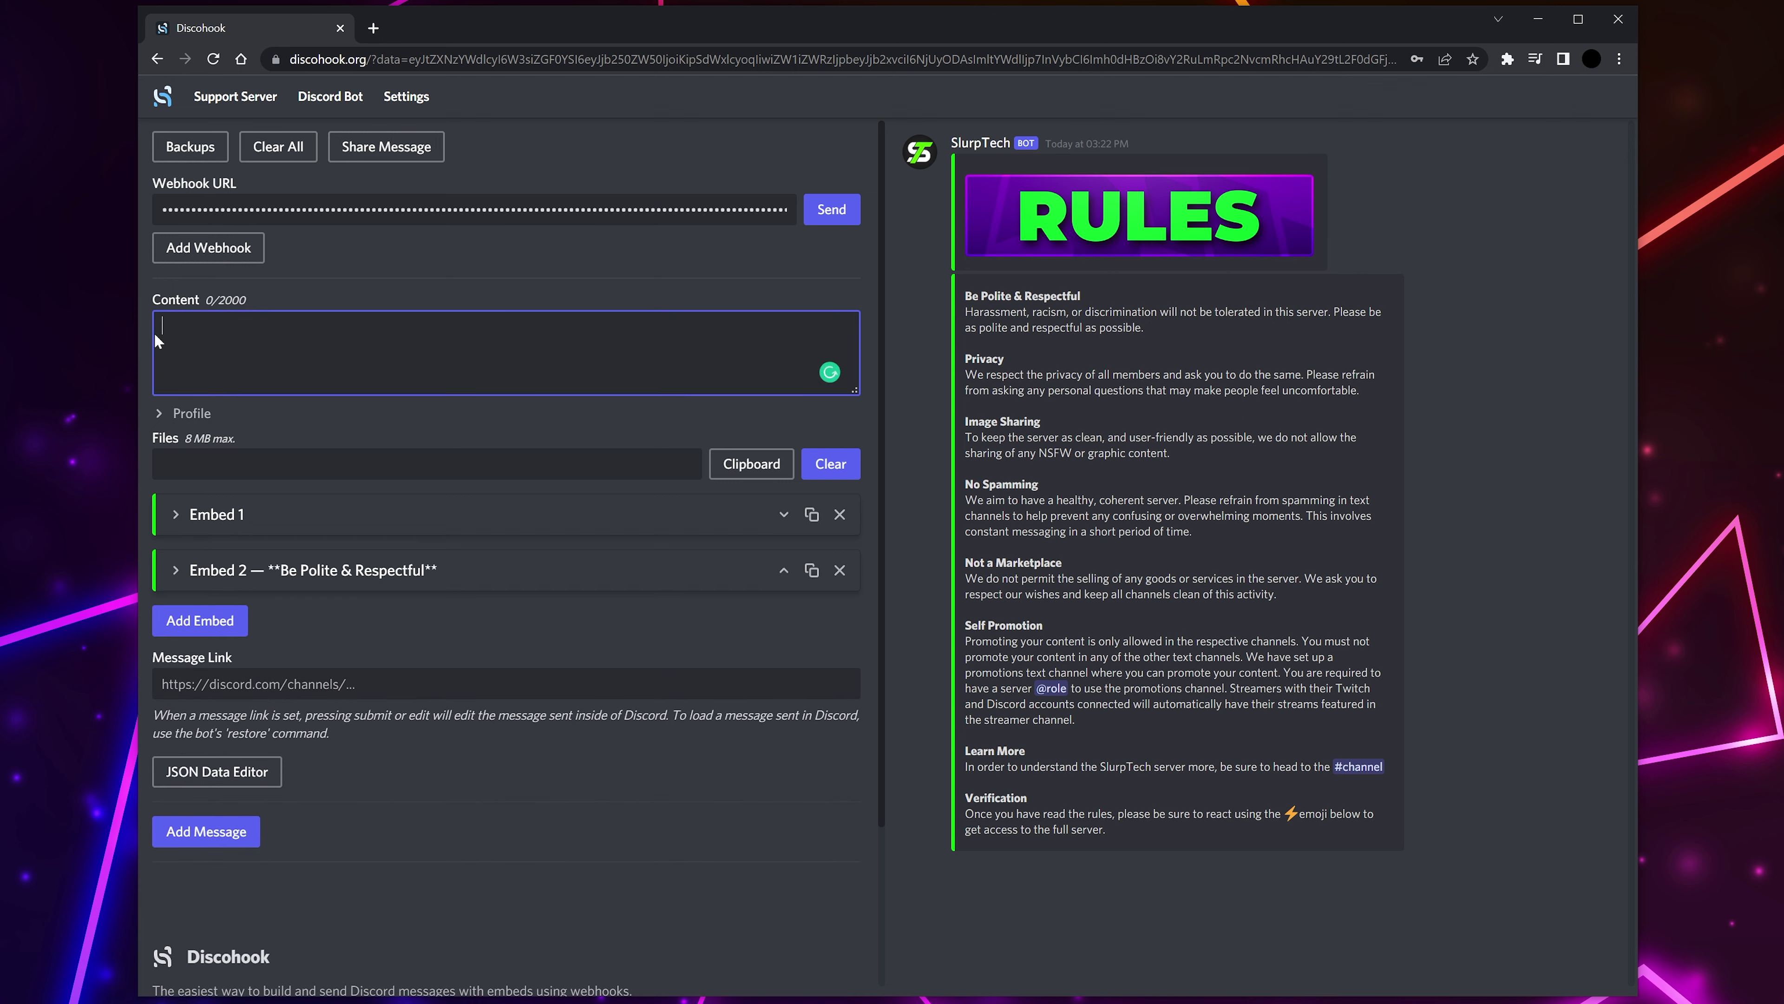
left_click(823, 219)
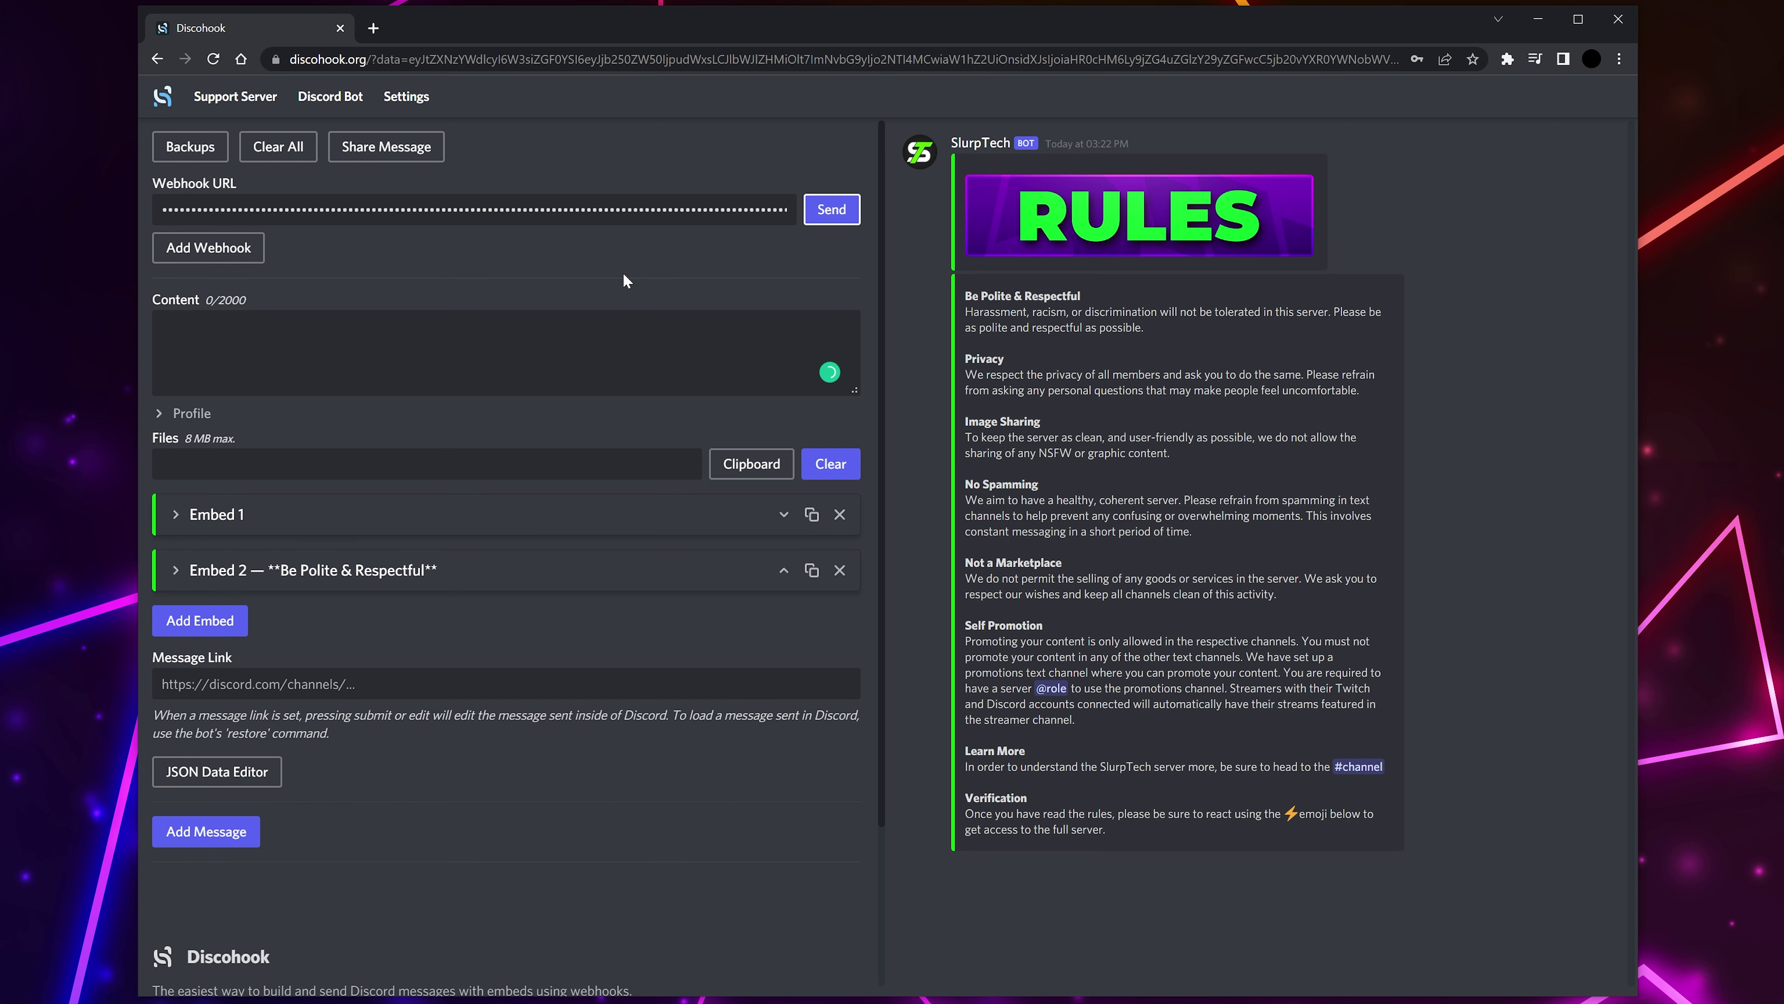
- Save a backup of the message named "Rules", export it as Rules.json and close the backups dialog
left_click(203, 150)
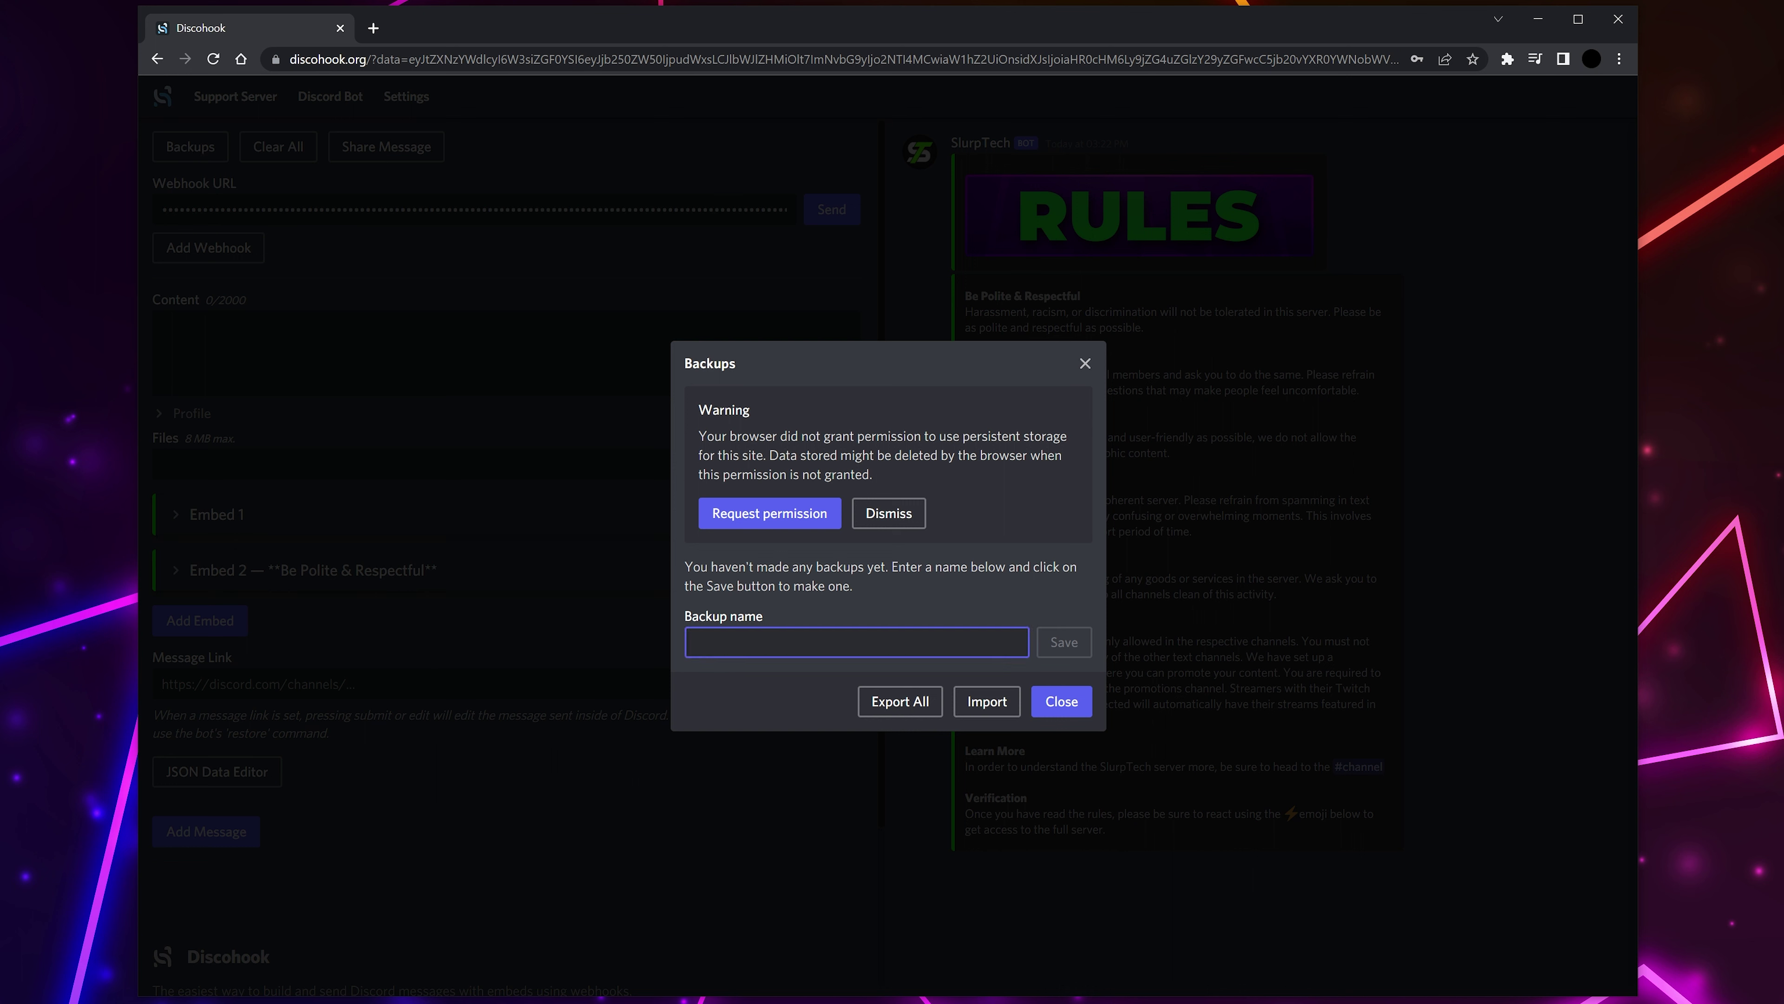
type("Rules")
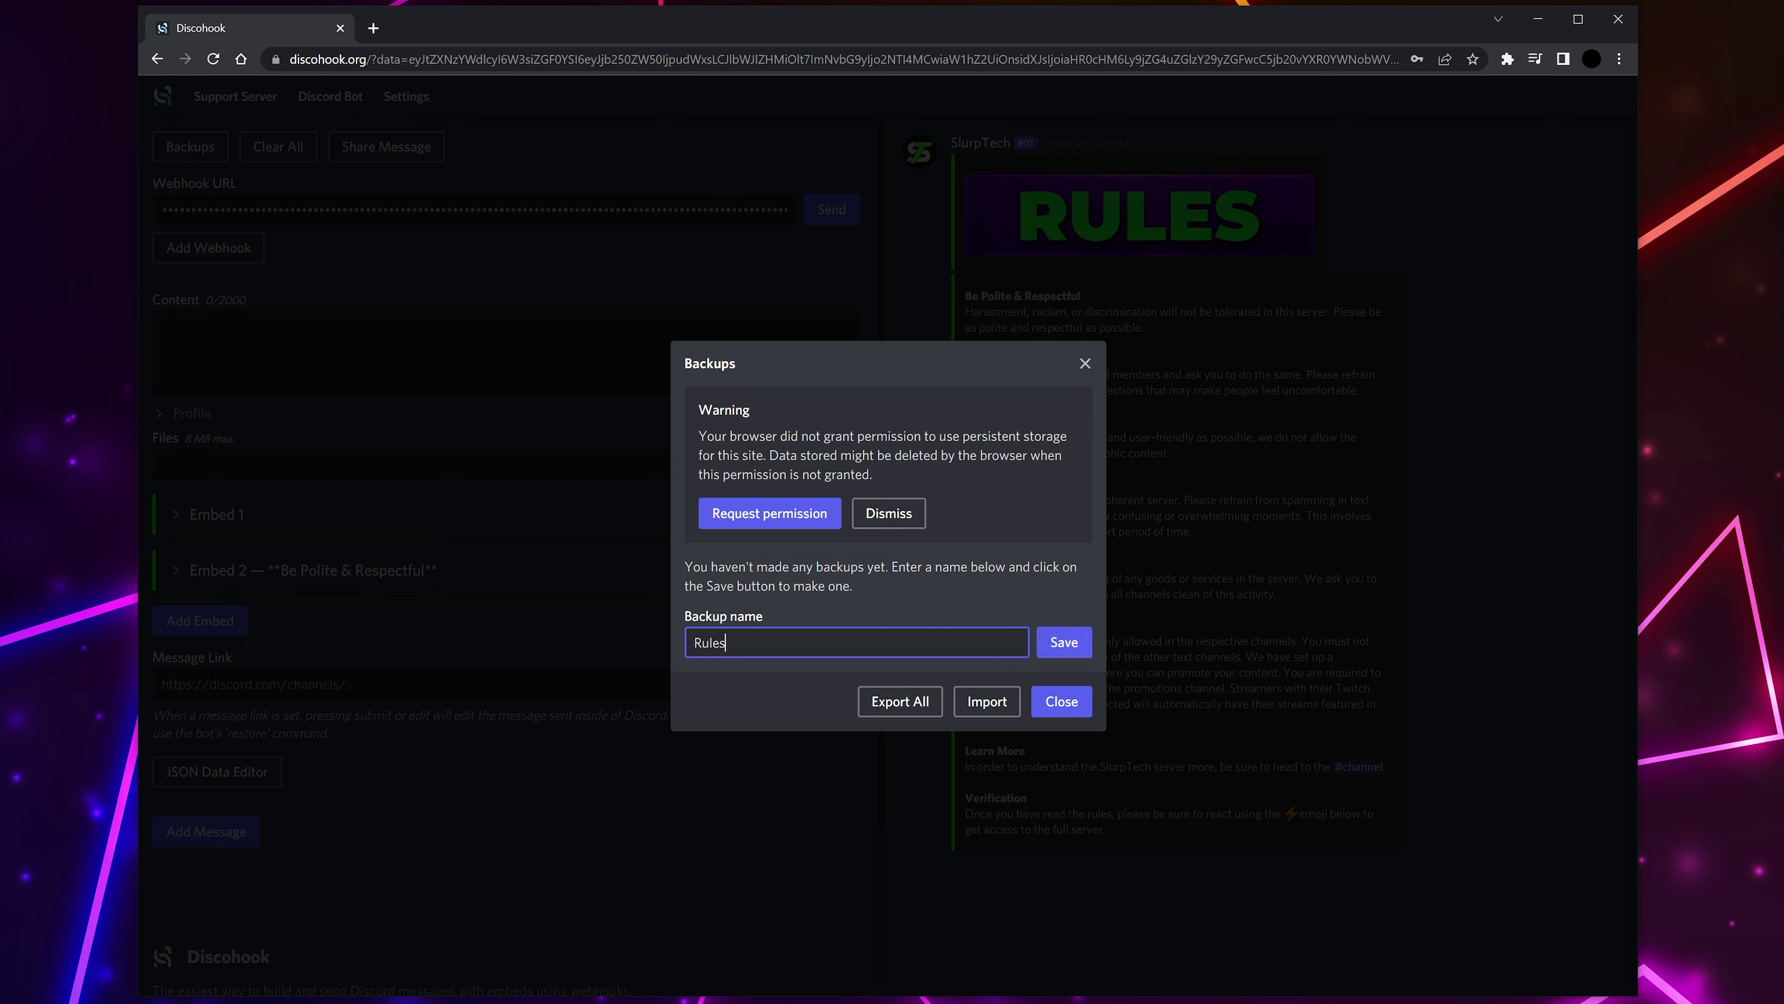
left_click(1047, 647)
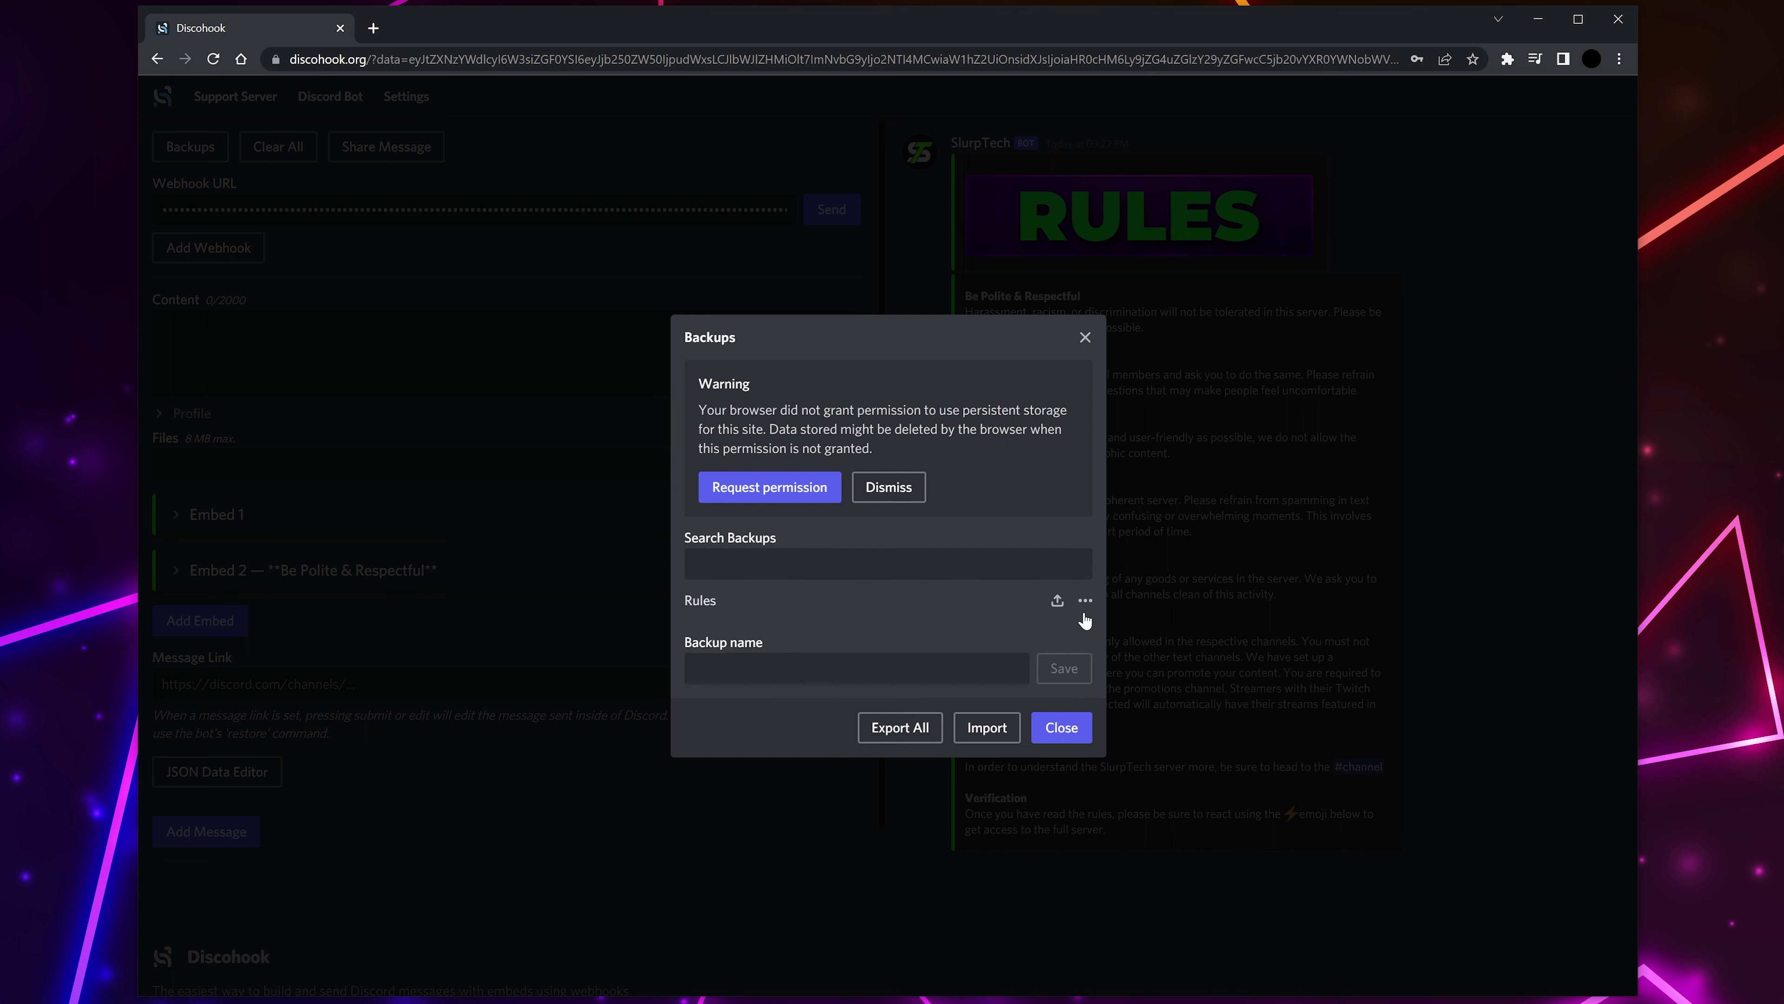
left_click(1085, 602)
left_click(1056, 635)
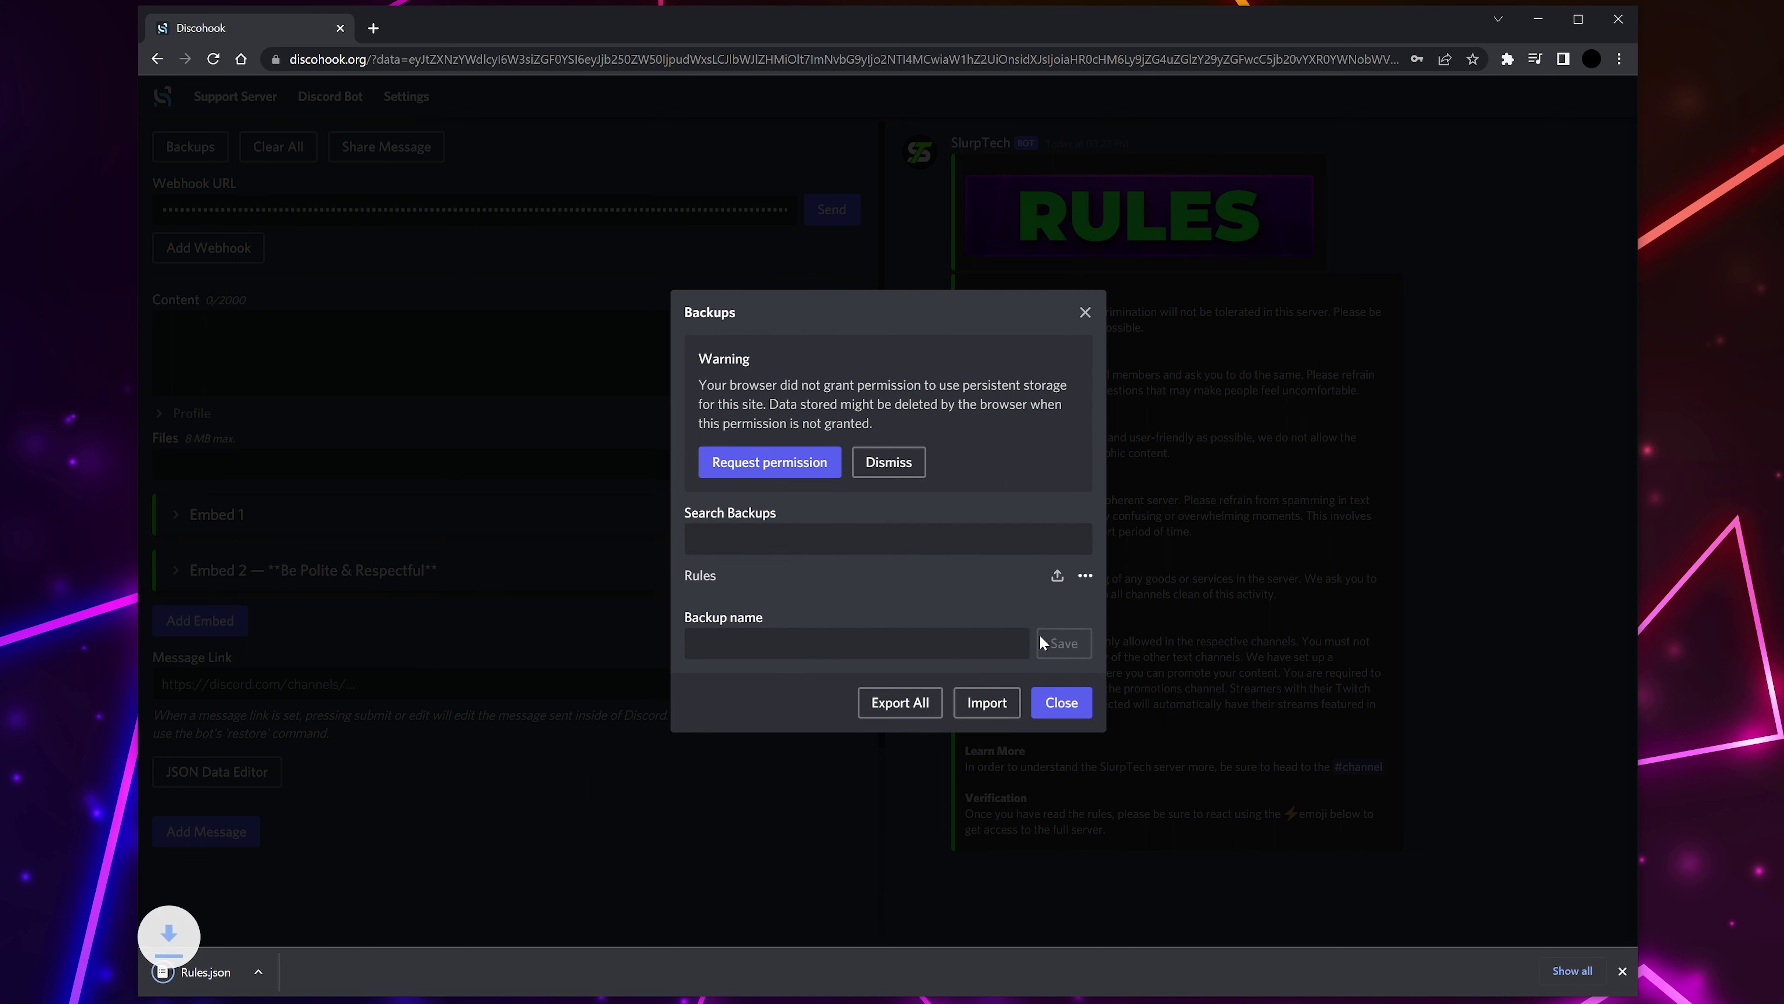
left_click(1622, 971)
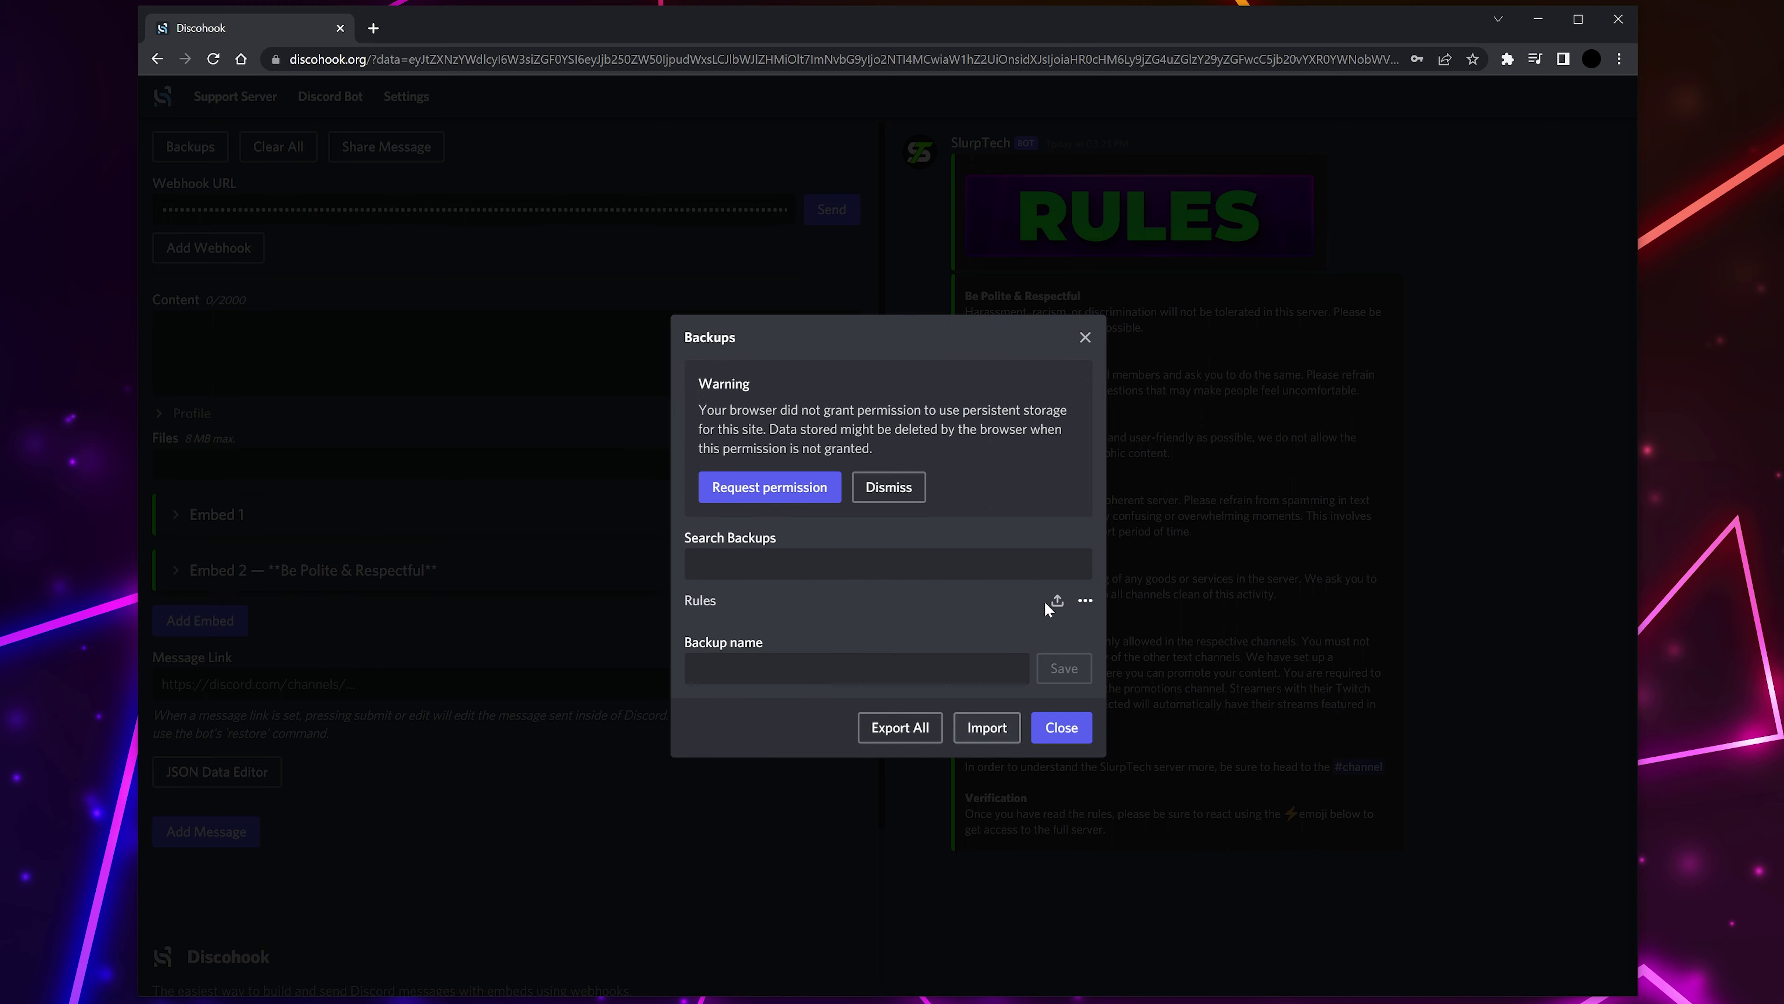
left_click(1085, 339)
left_click(978, 64)
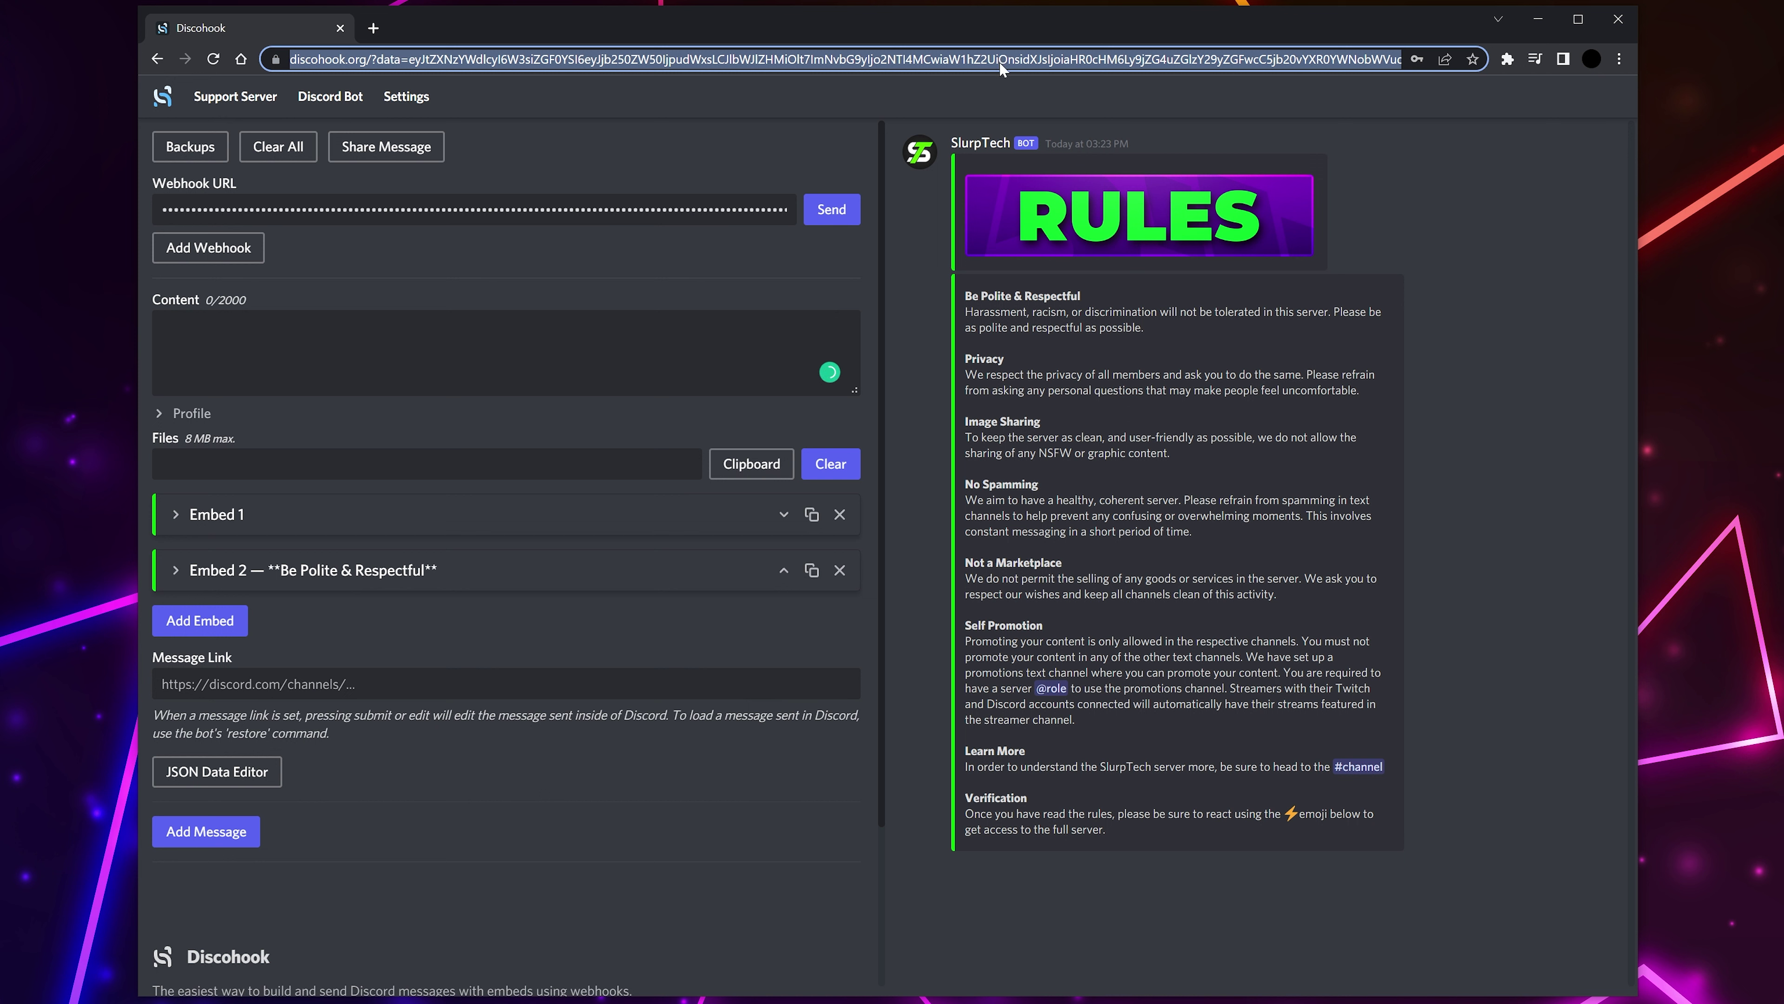
left_click(994, 86)
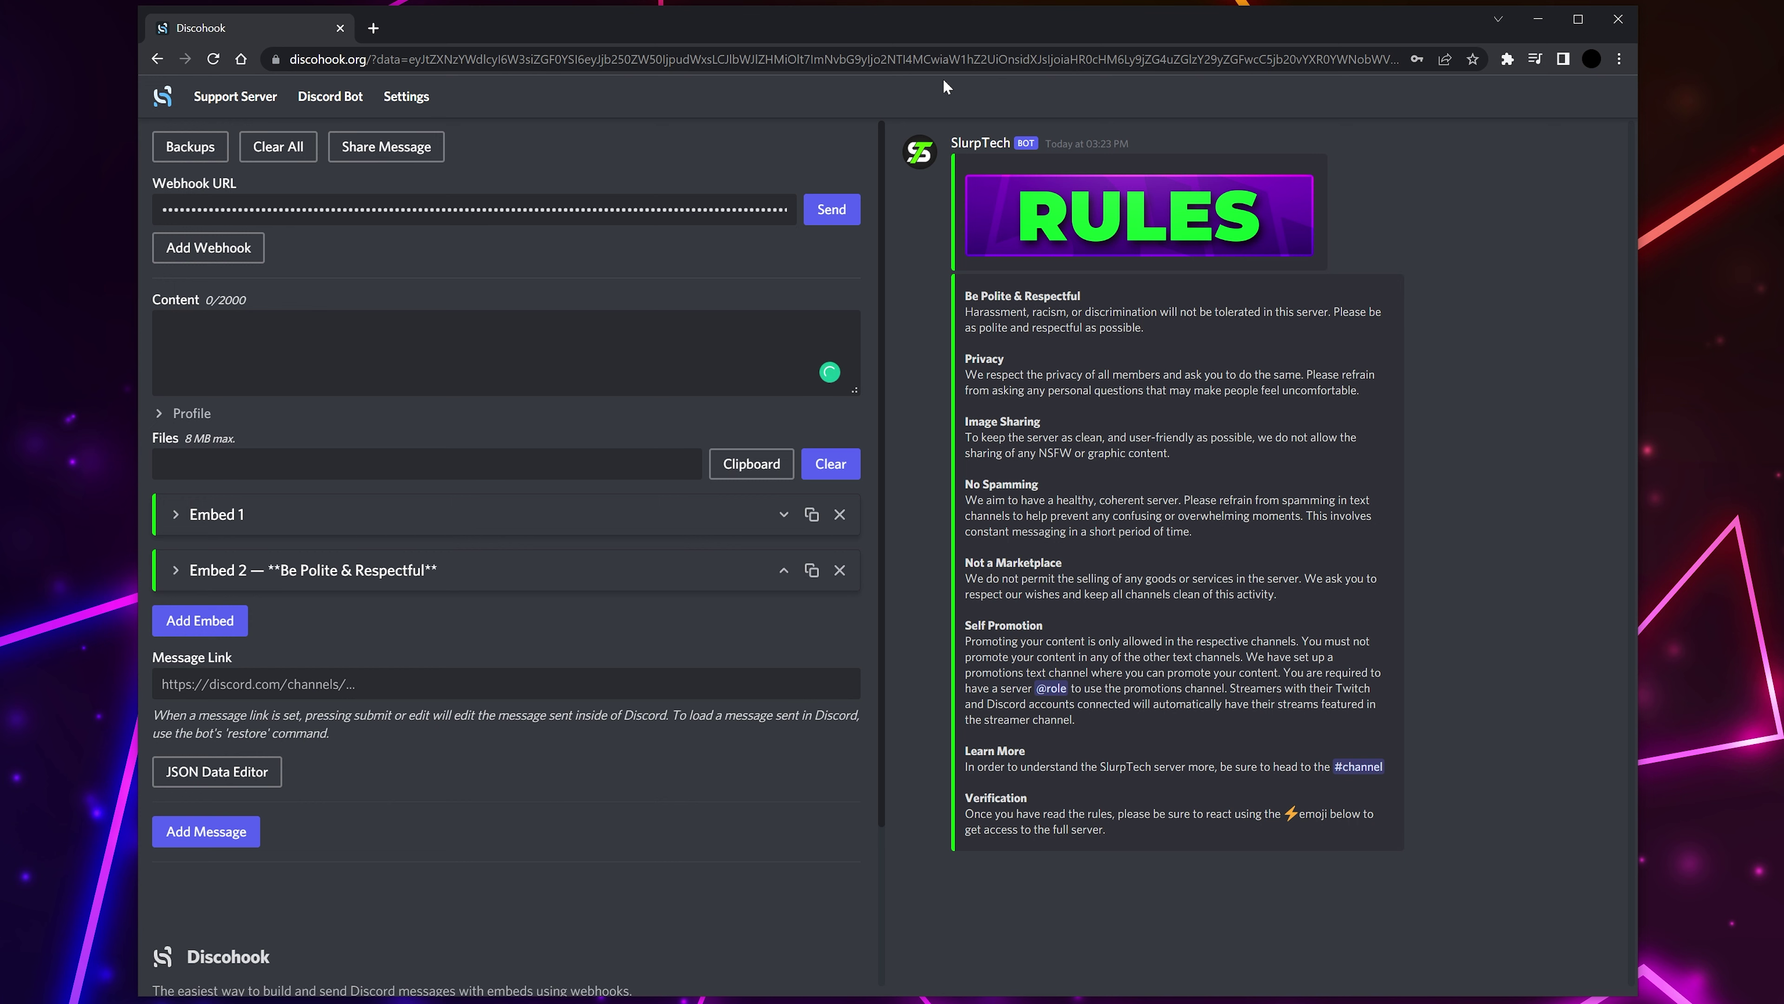
left_click(211, 146)
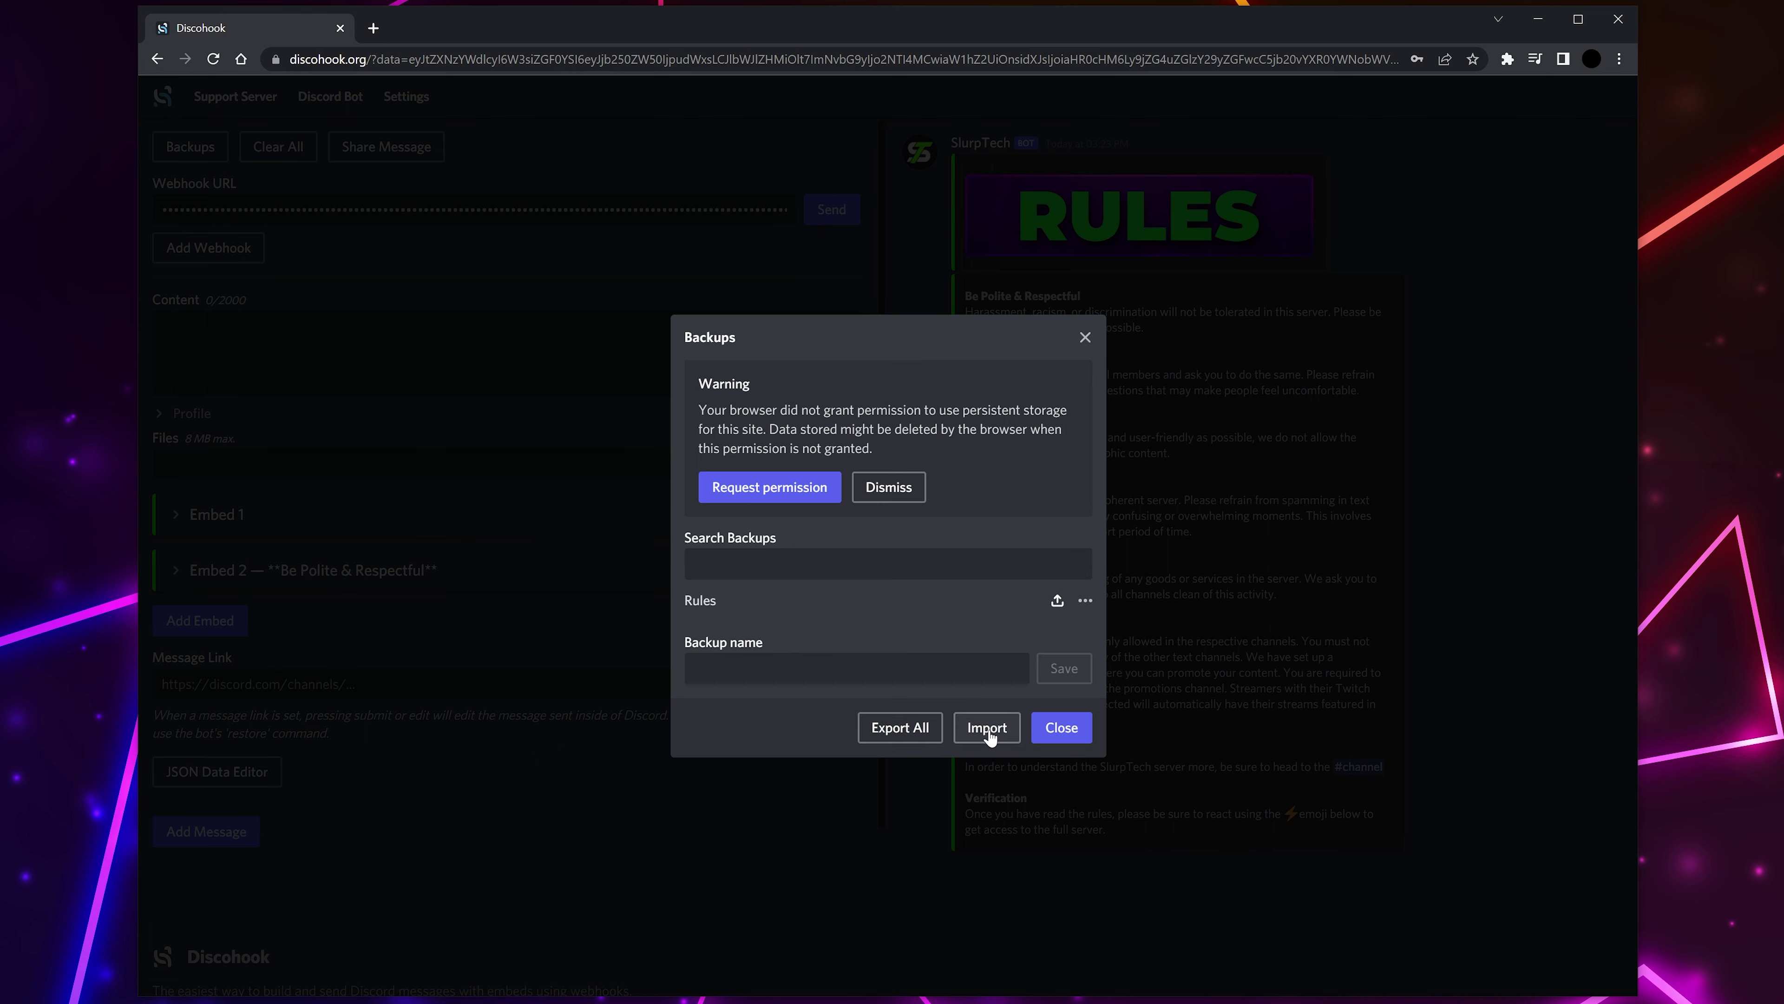
left_click(1061, 731)
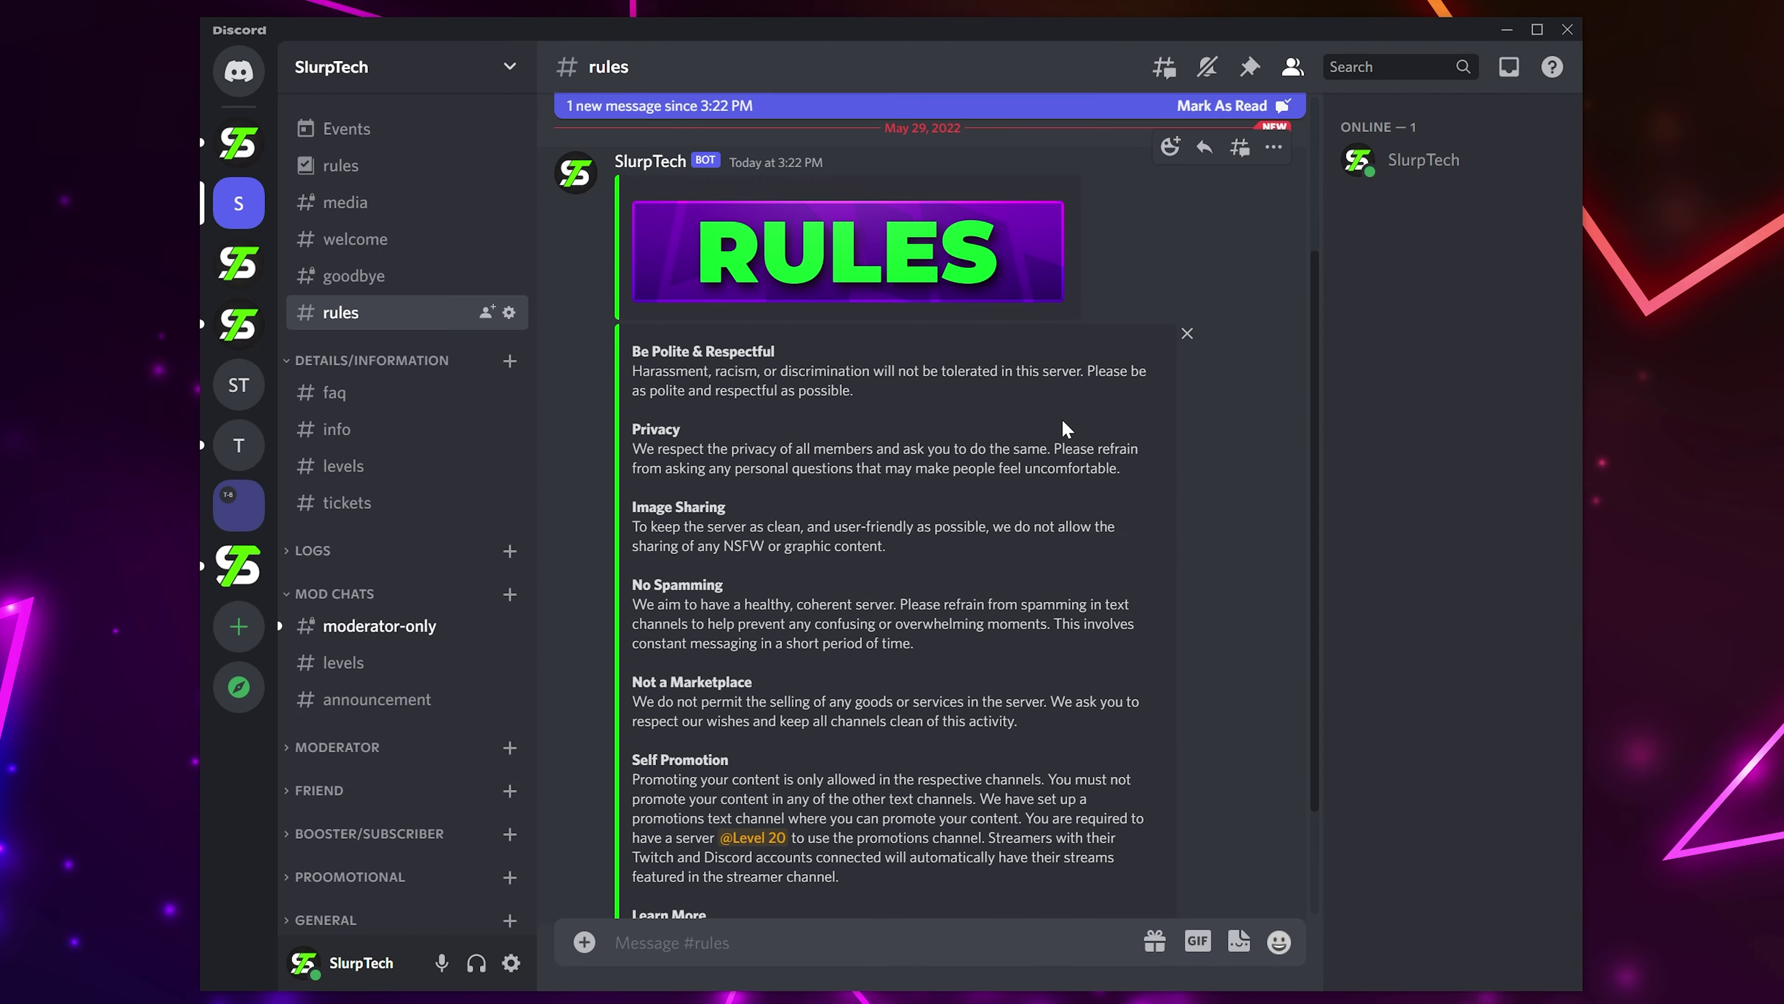
- Copy the link of the posted rules message in Discord and paste it as the message link in Discohook
right_click(1065, 428)
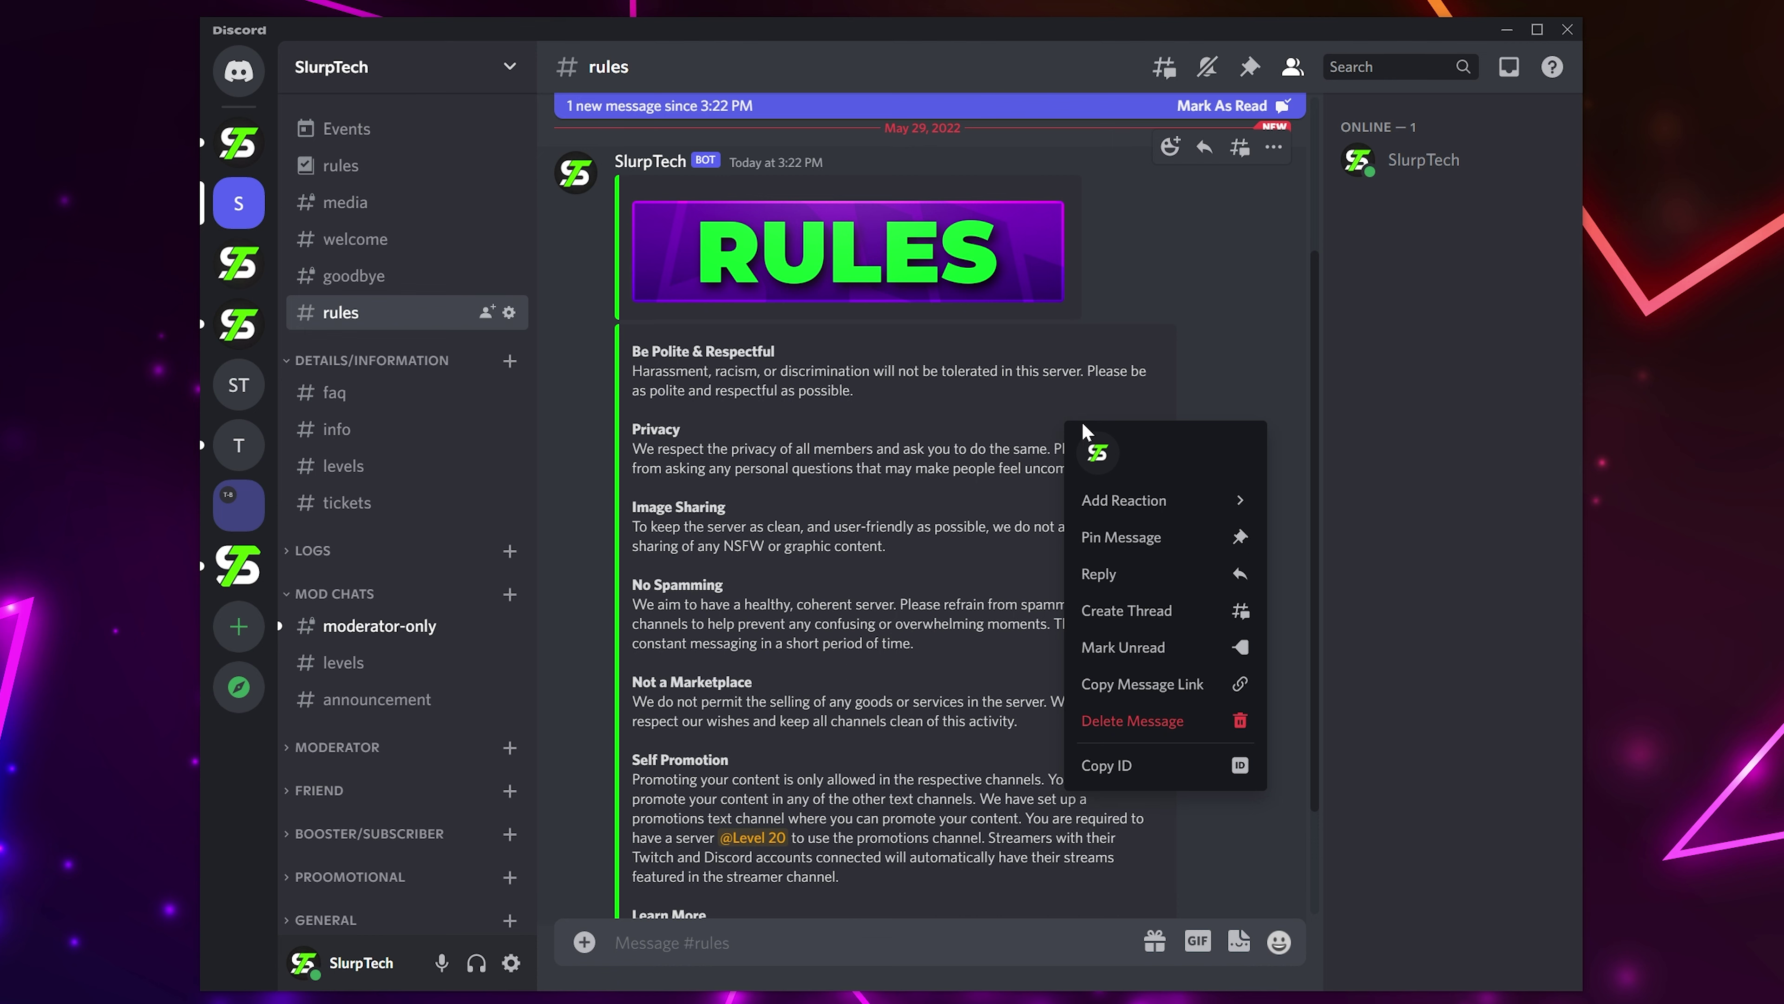
left_click(1138, 698)
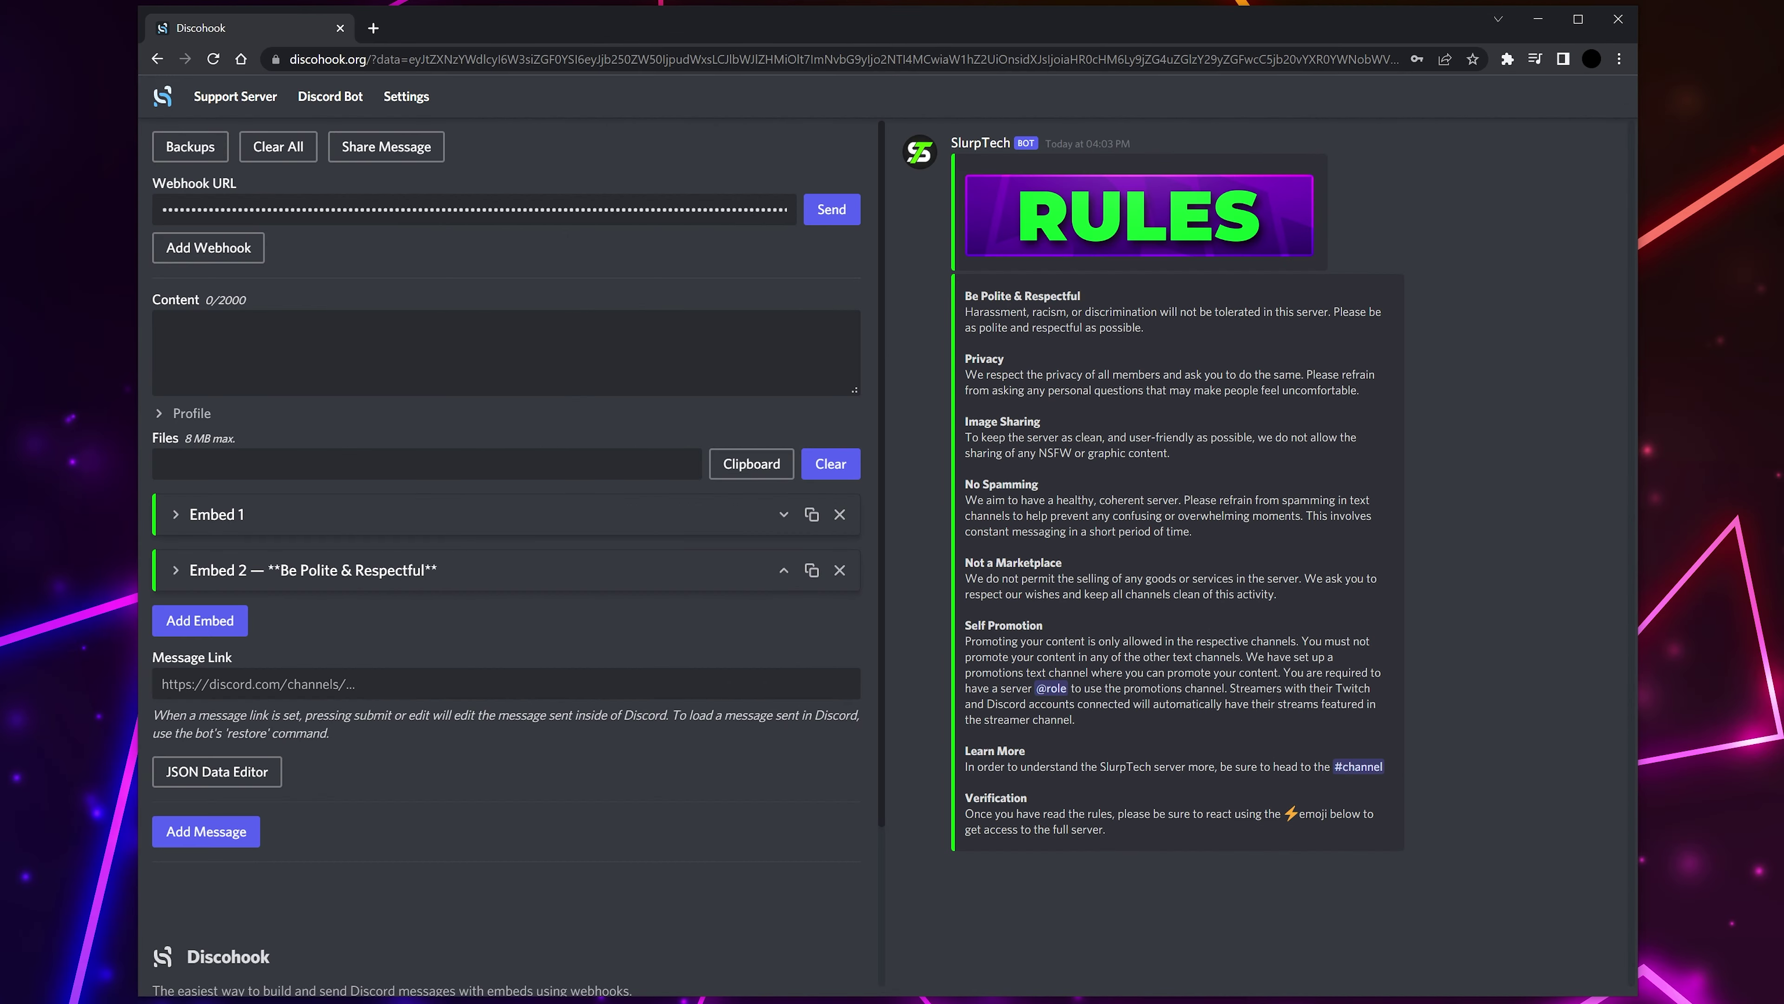
left_click(162, 683)
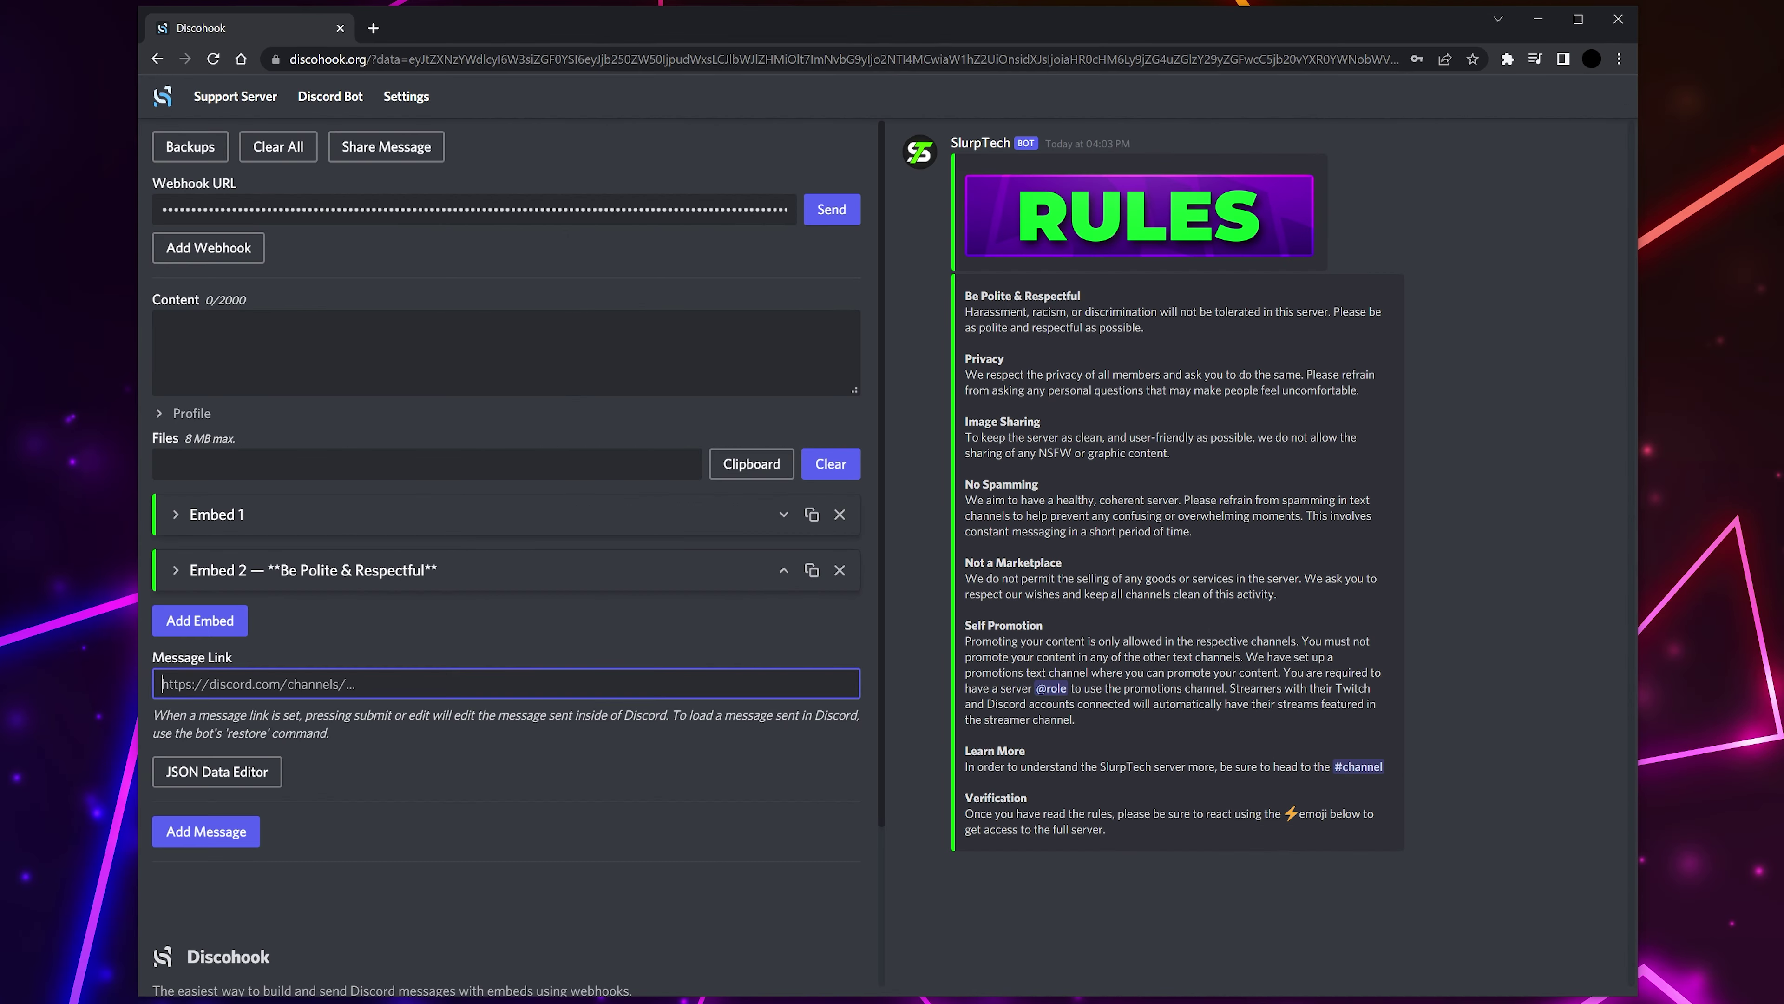
key("ctrl+v")
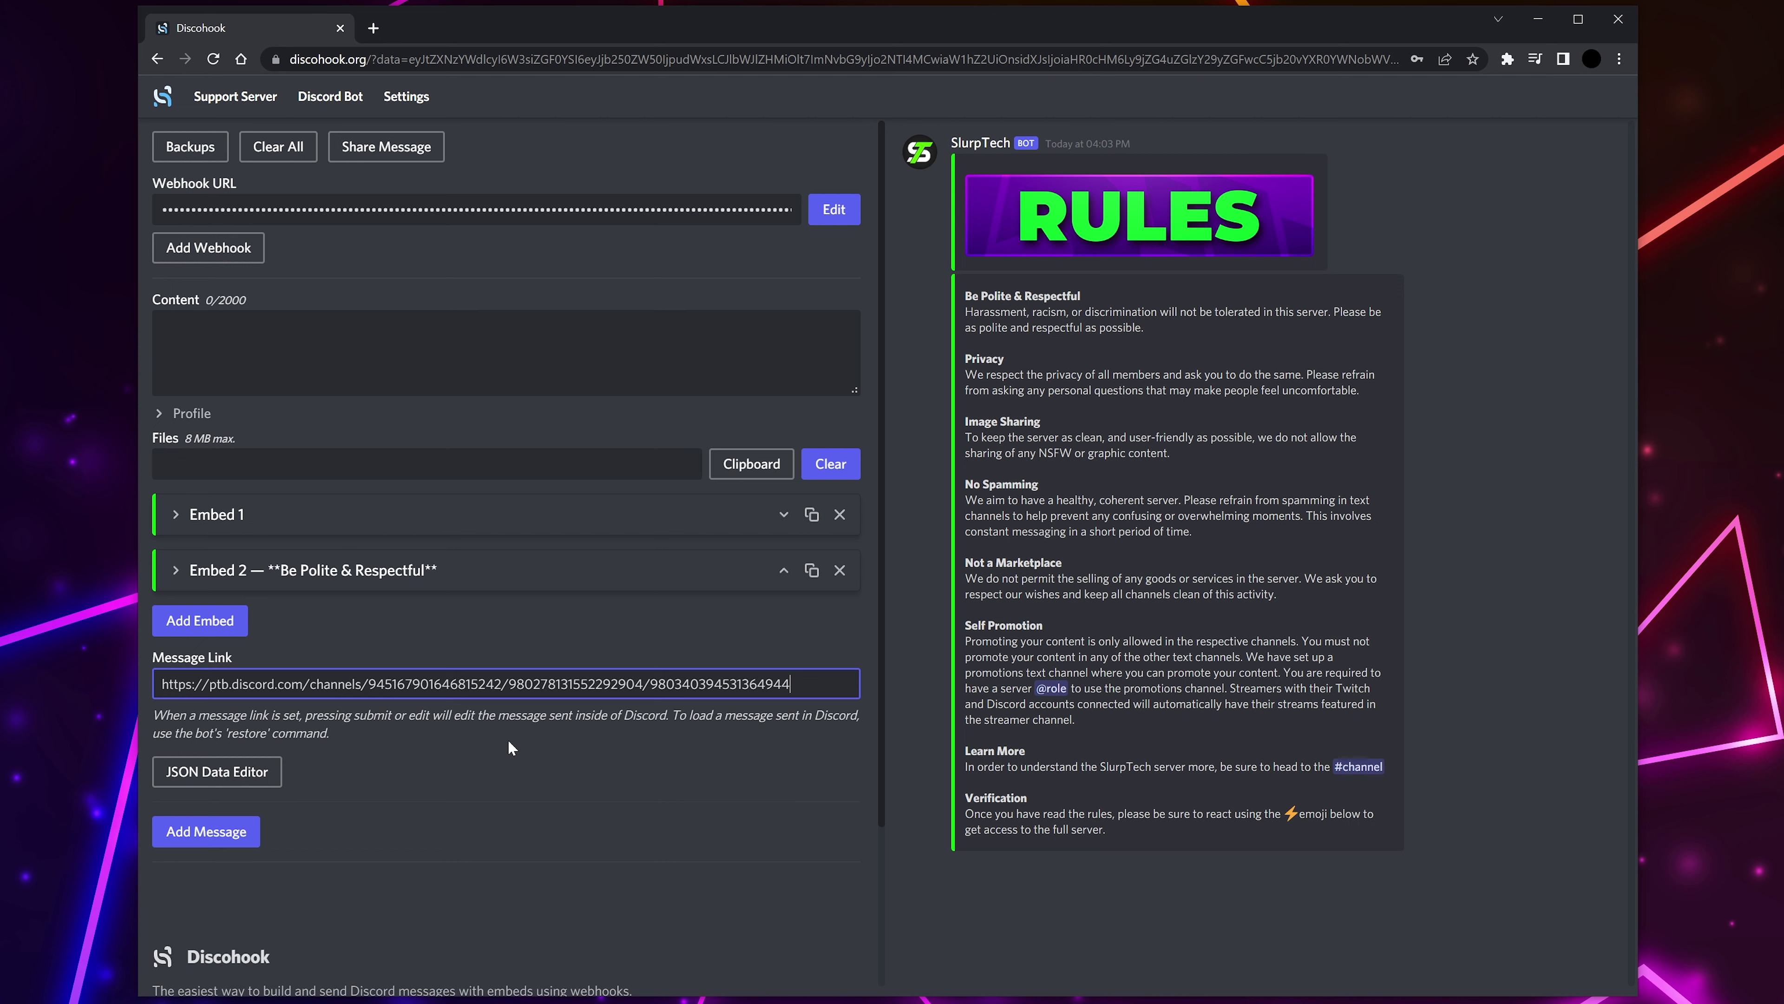
left_click(552, 762)
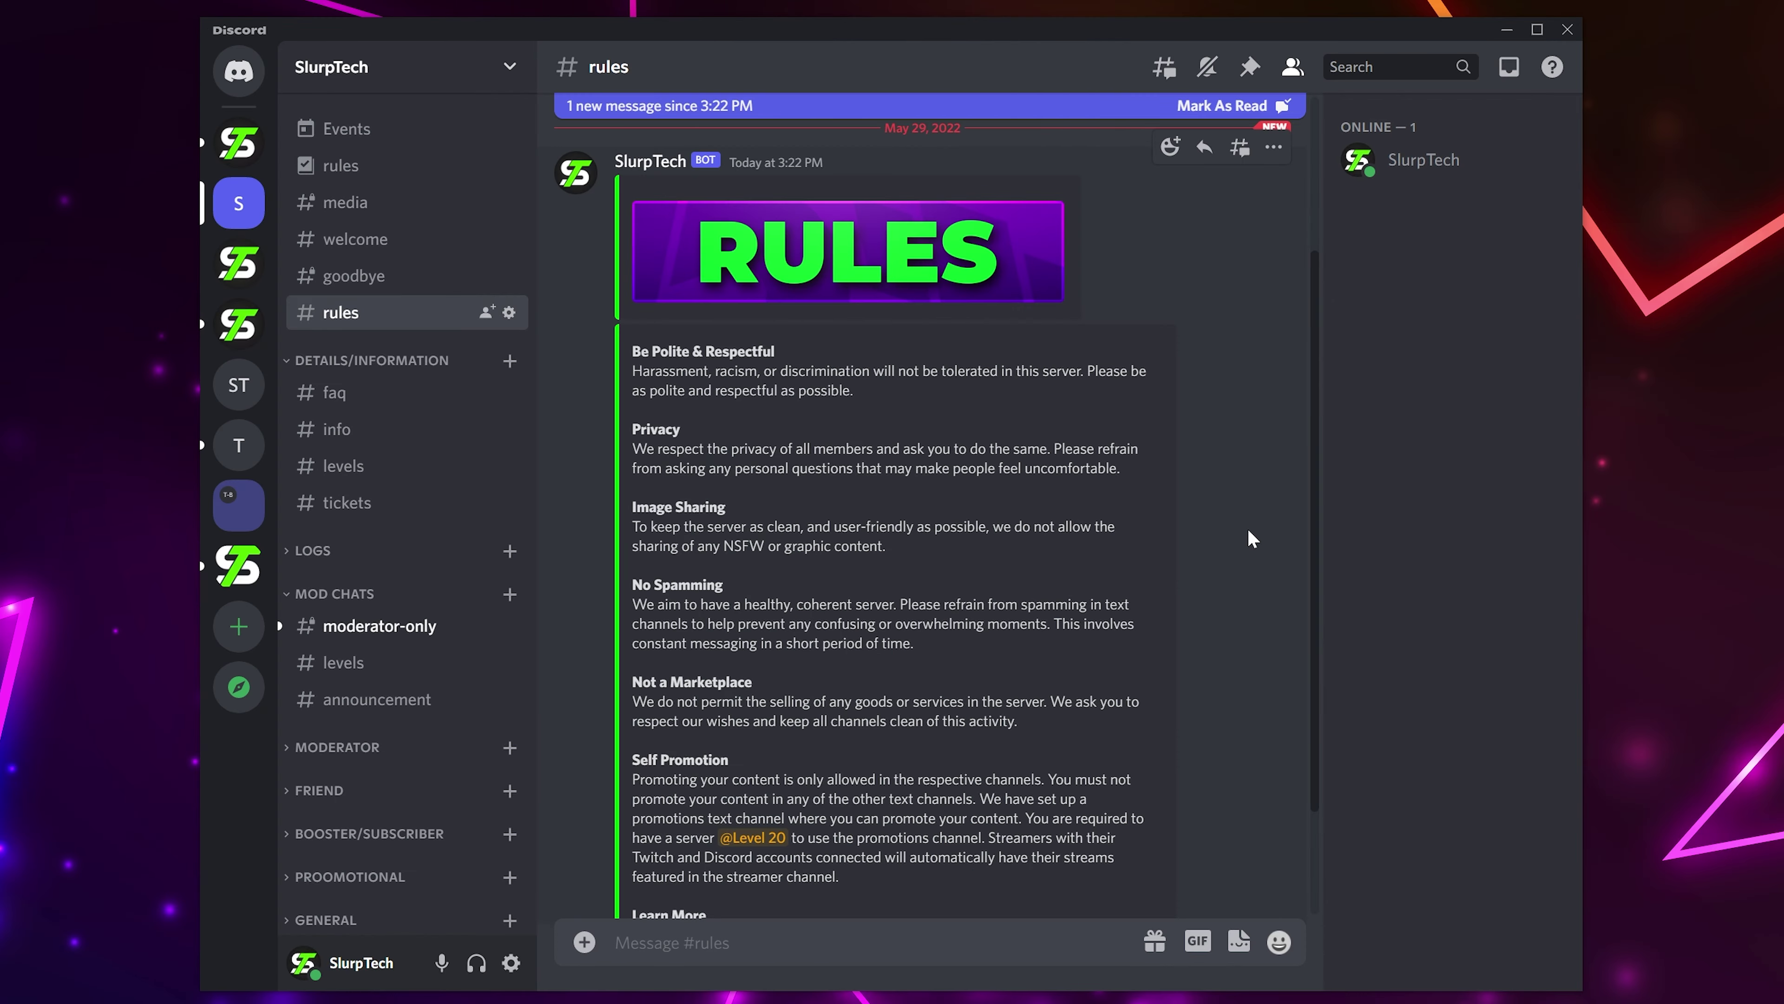
- In Discord, open the integrations of the #rules channel and copy the webhook URL of Spidey Bot
right_click(420, 311)
mouse_move(481, 382)
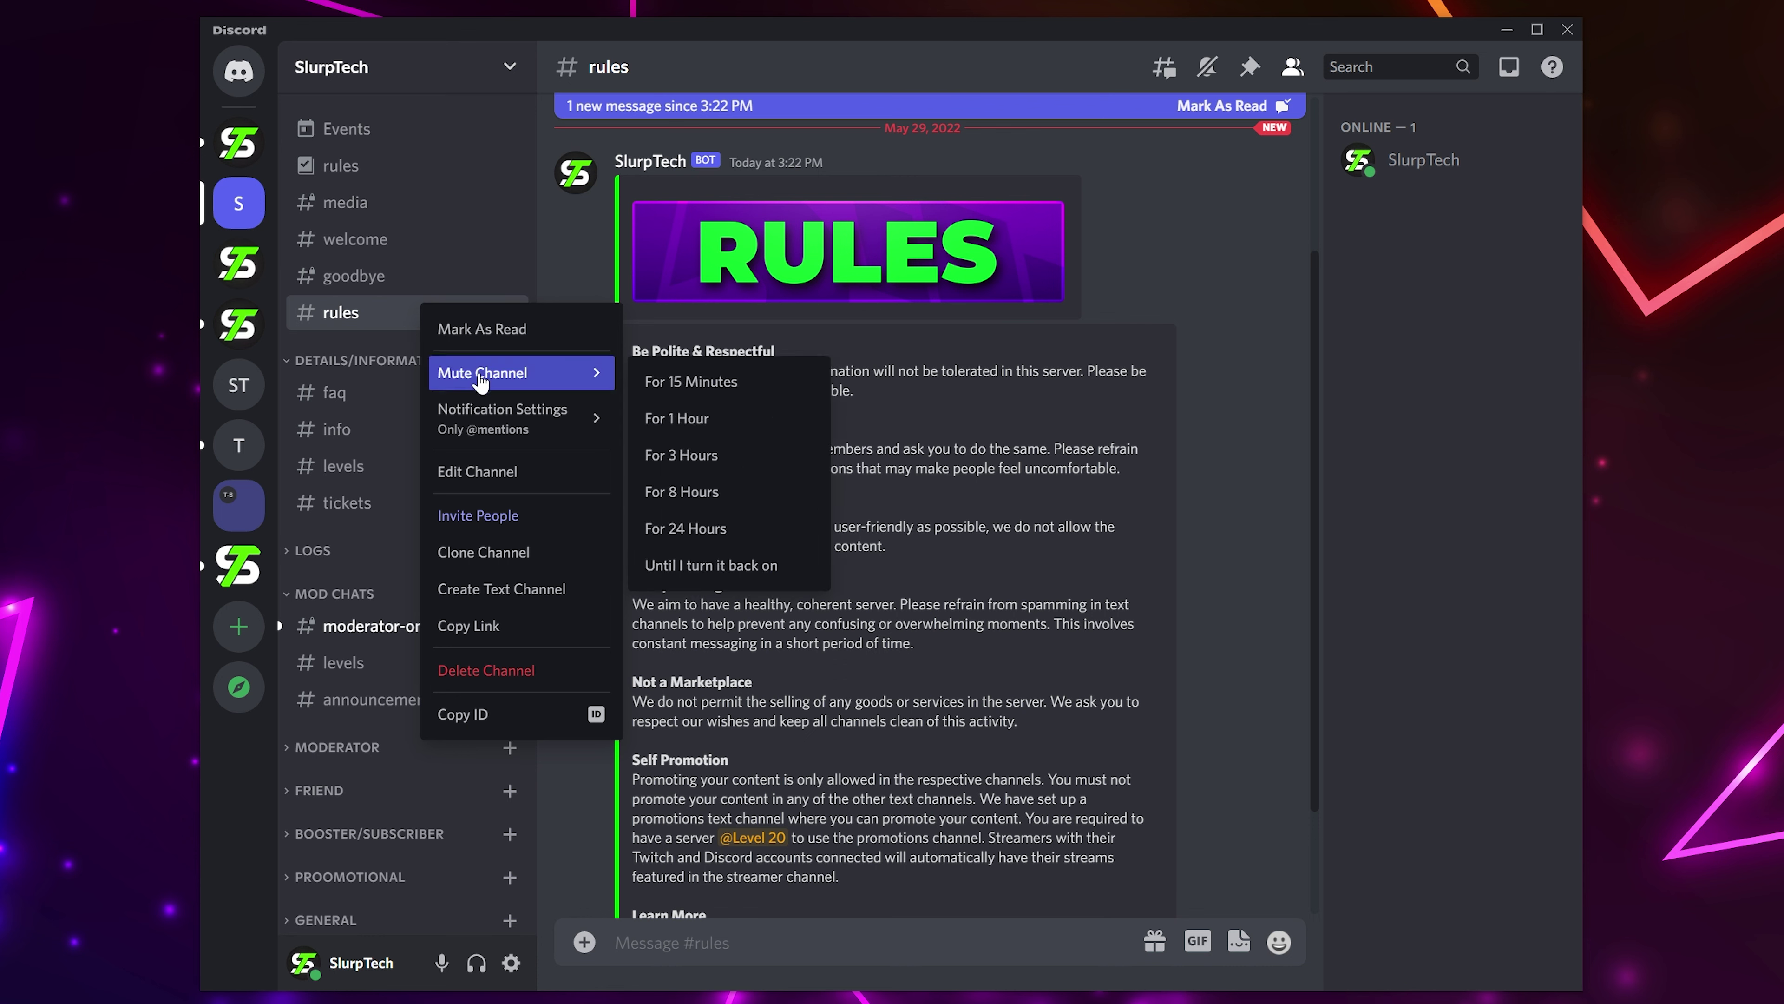
left_click(480, 472)
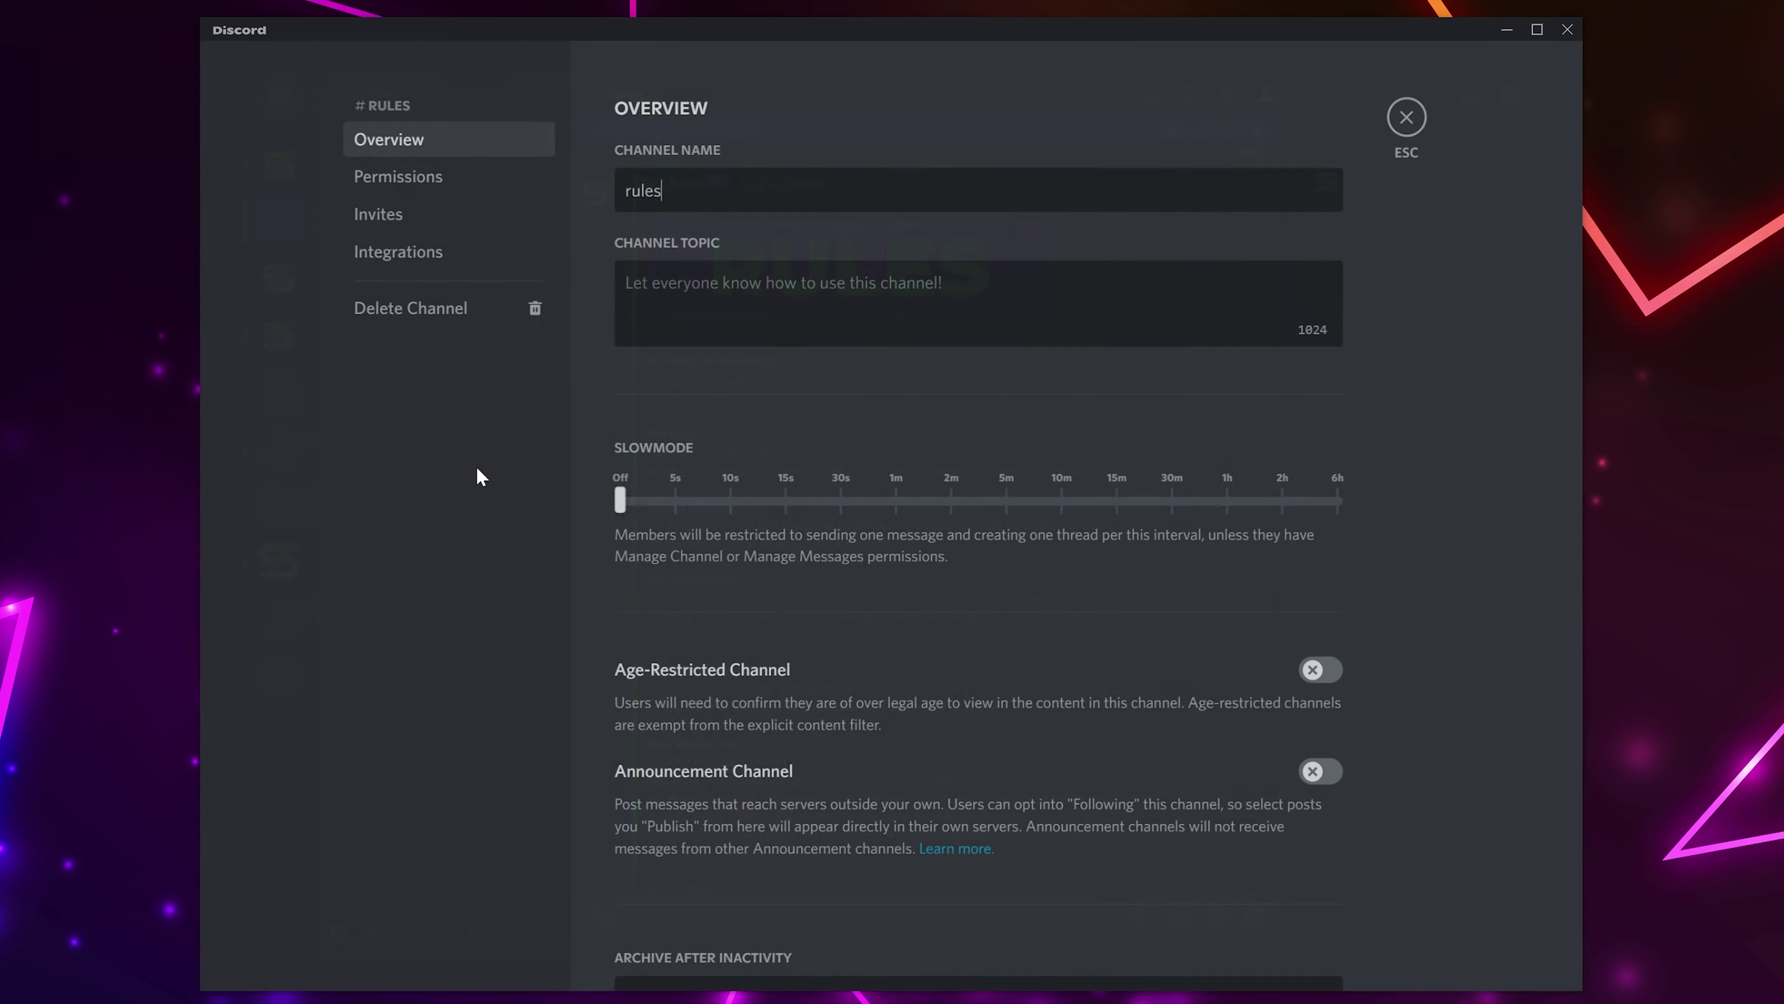
left_click(431, 261)
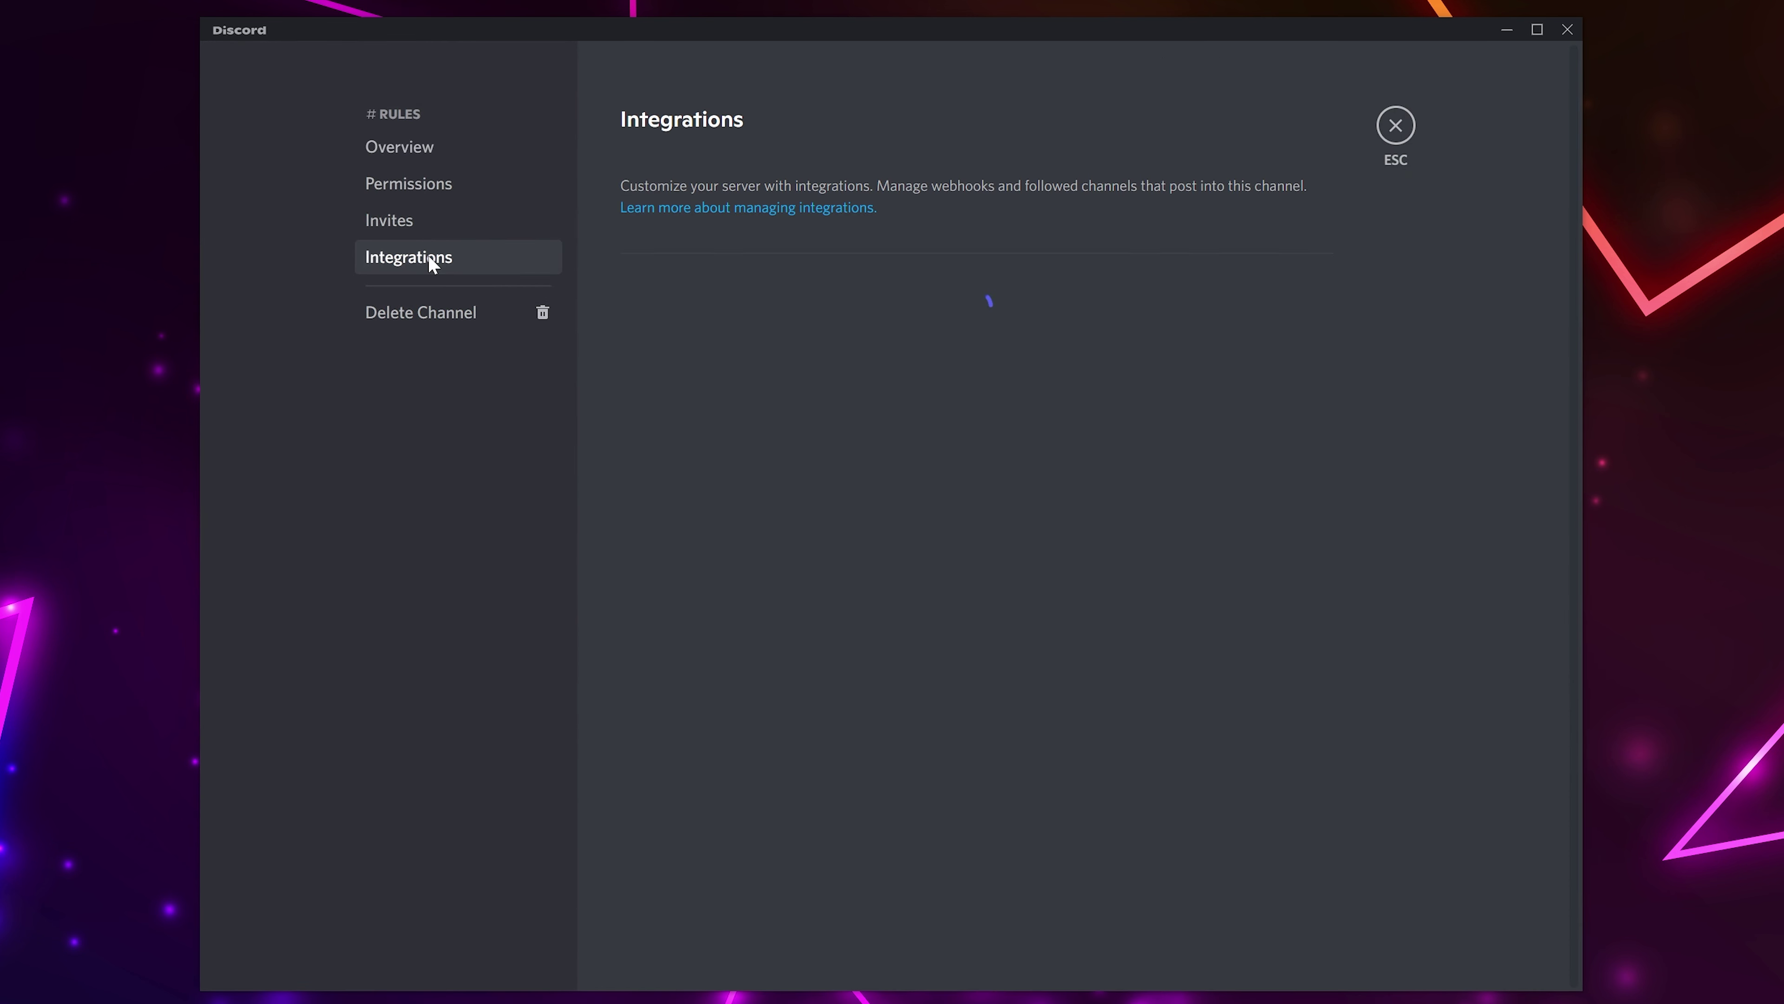
left_click(871, 343)
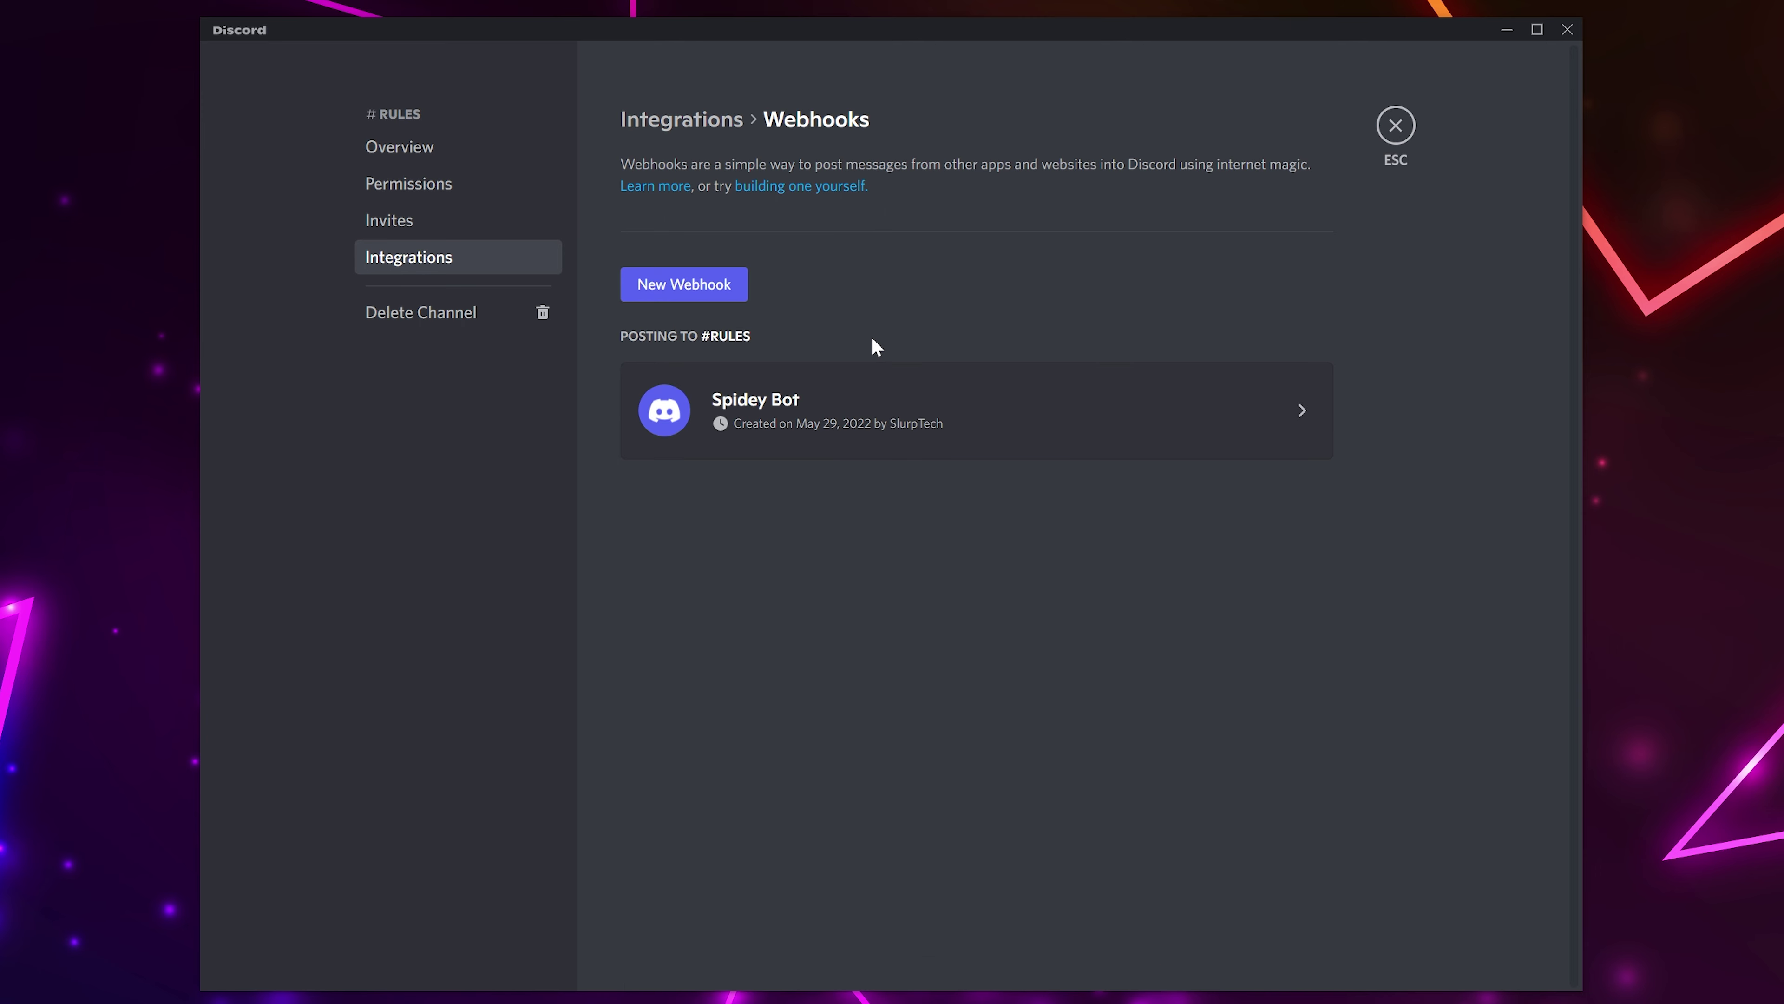
left_click(987, 410)
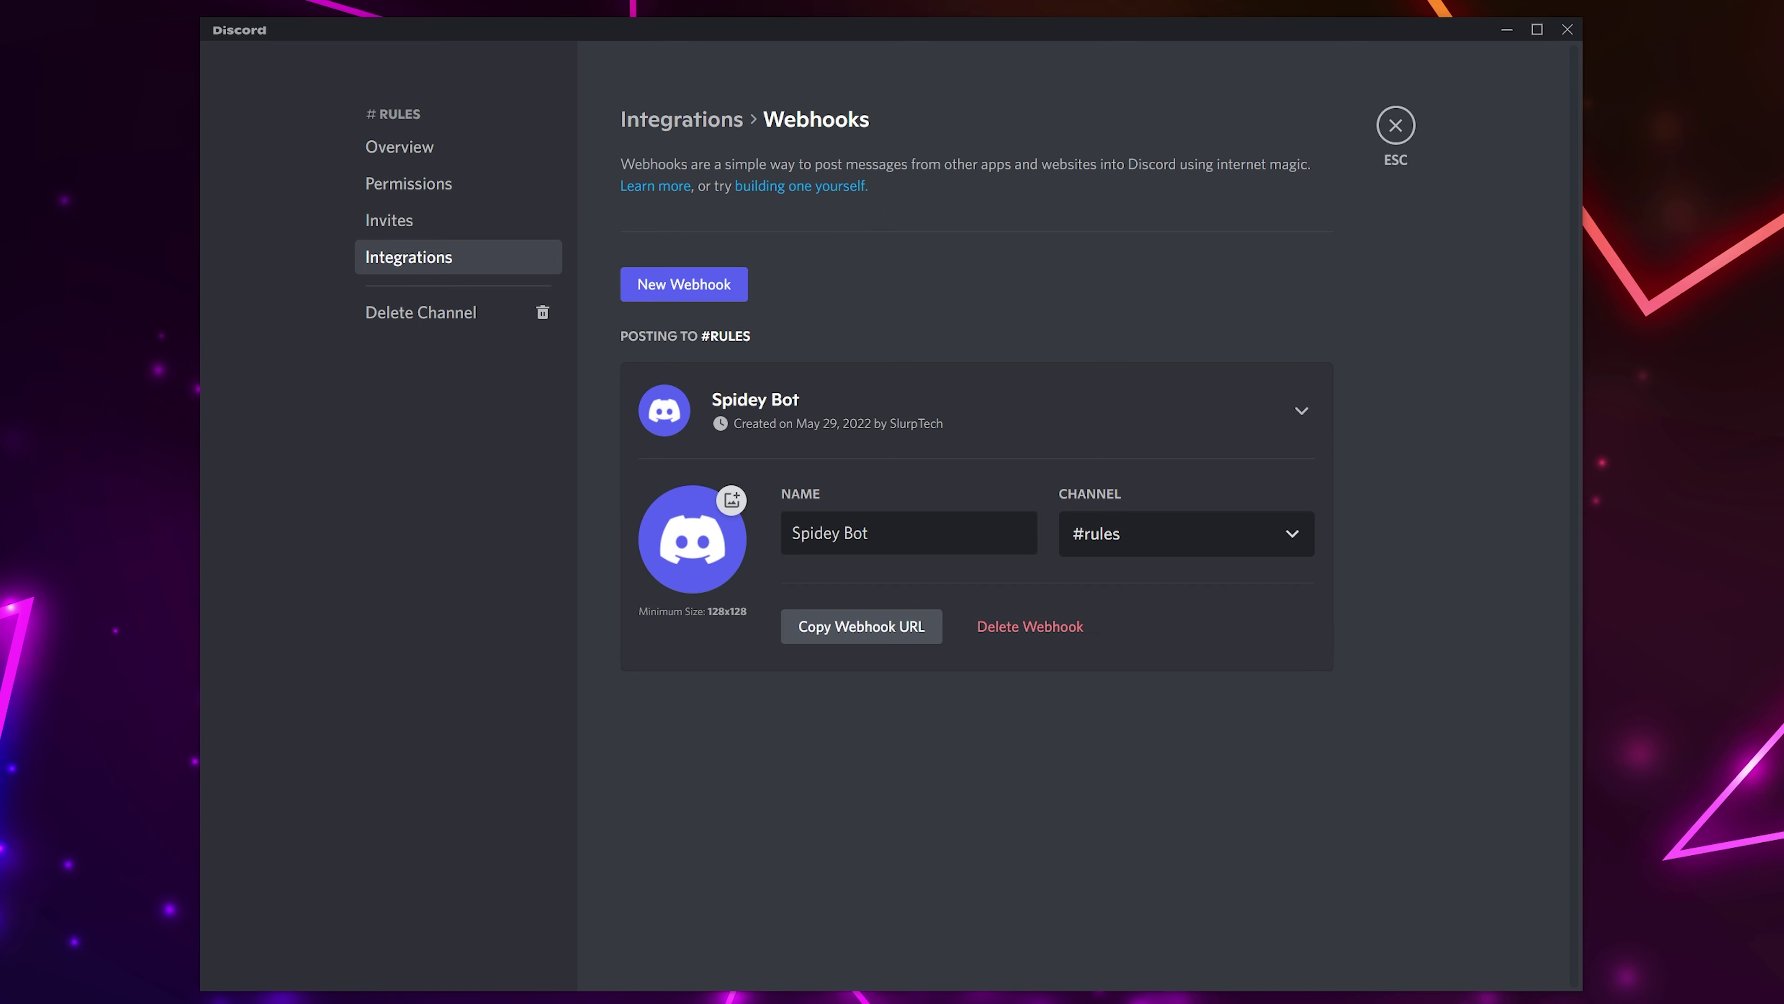
left_click(857, 635)
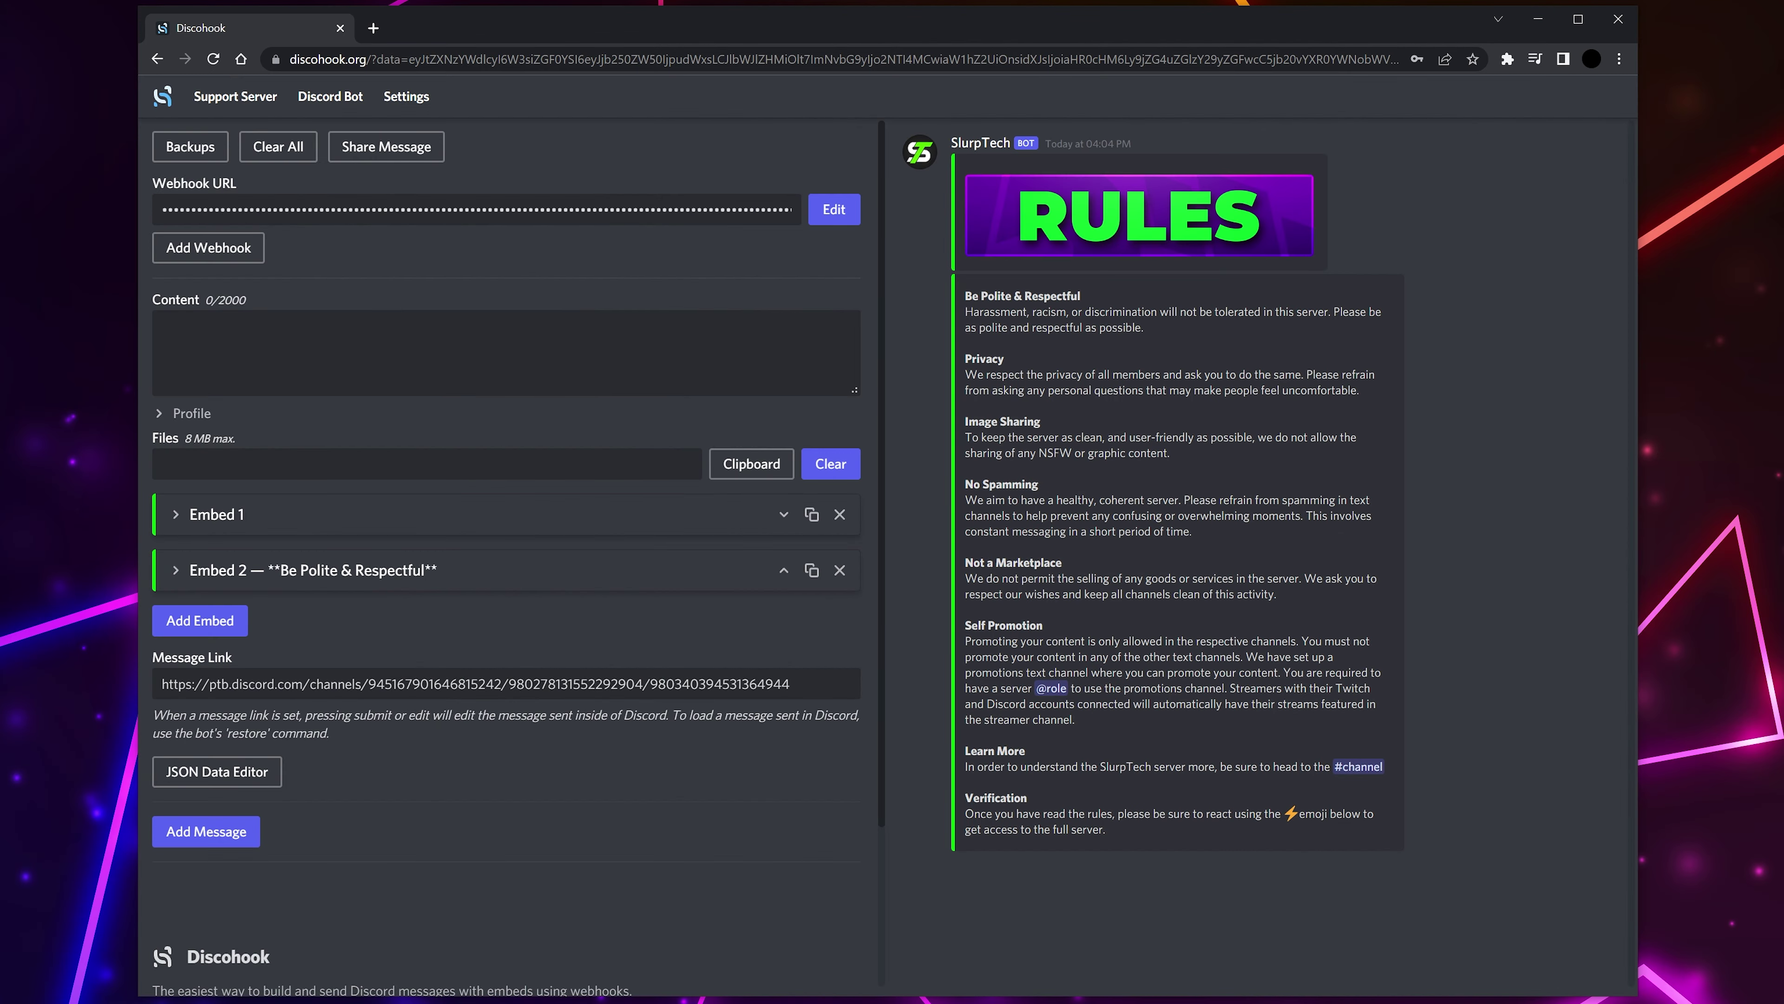
- Replace the webhook URL in Discohook with the copied one and submit the edit to the linked rules message
left_click(458, 209)
key("ctrl+a")
key("ctrl+v")
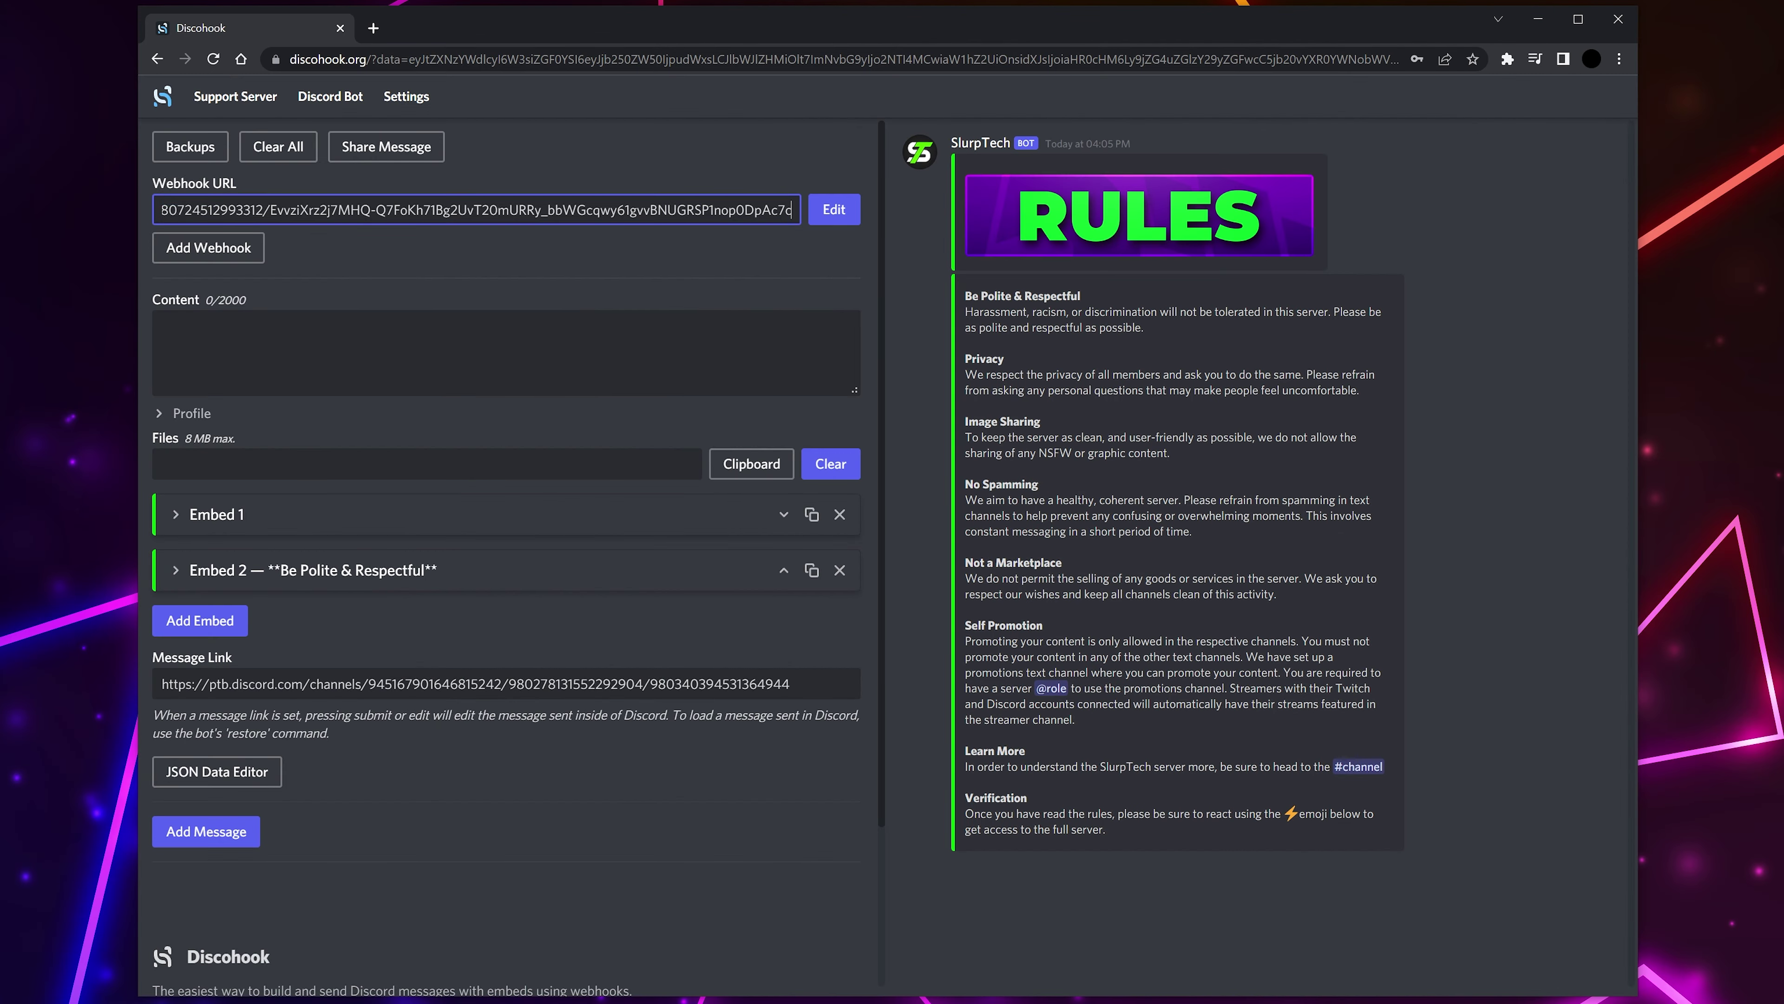
left_click(757, 260)
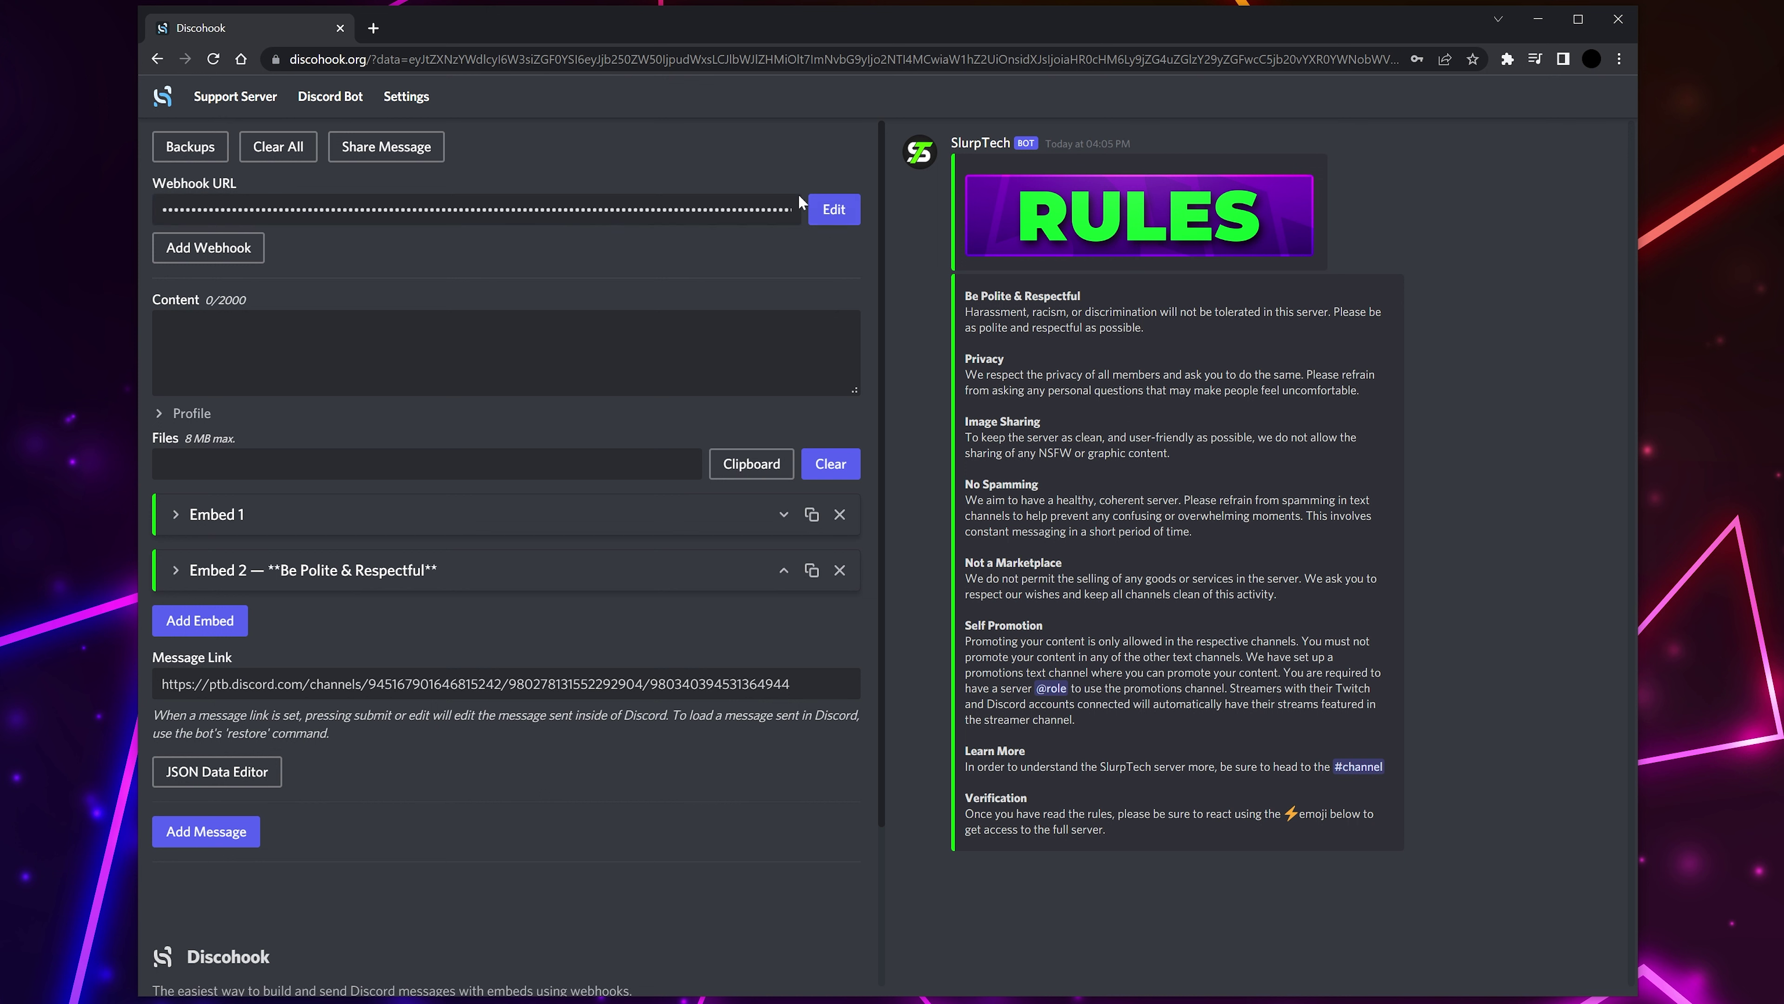
left_click(832, 214)
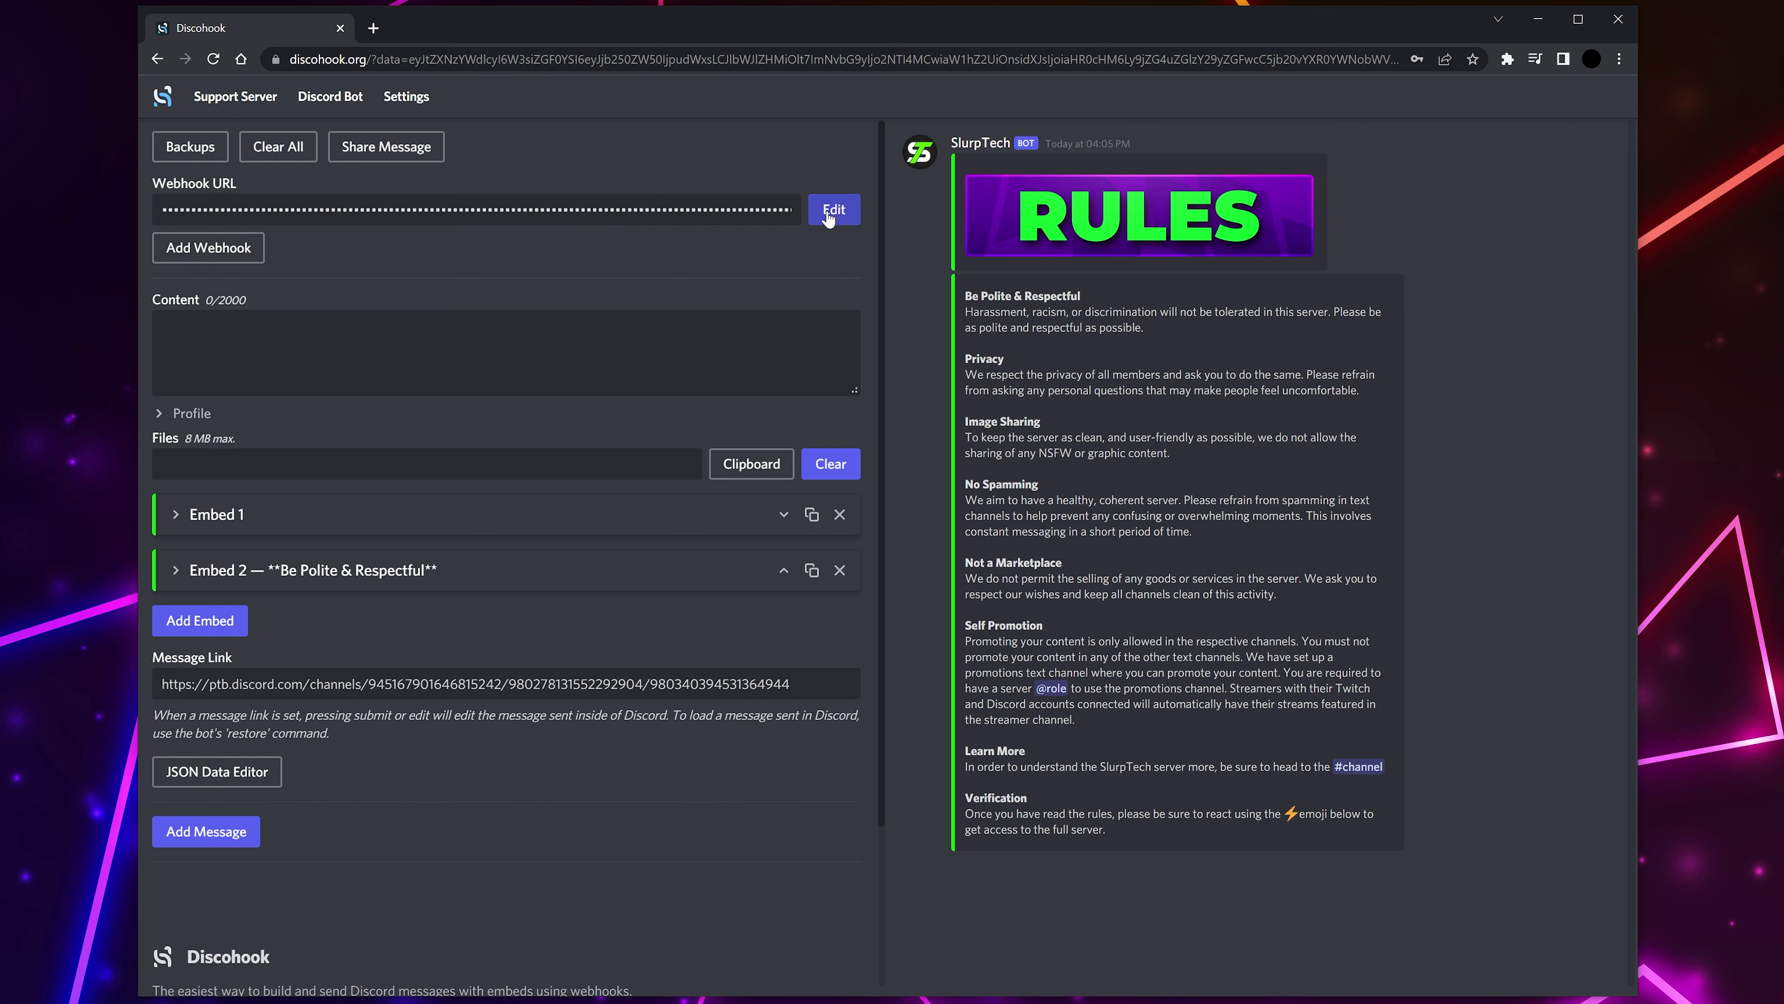